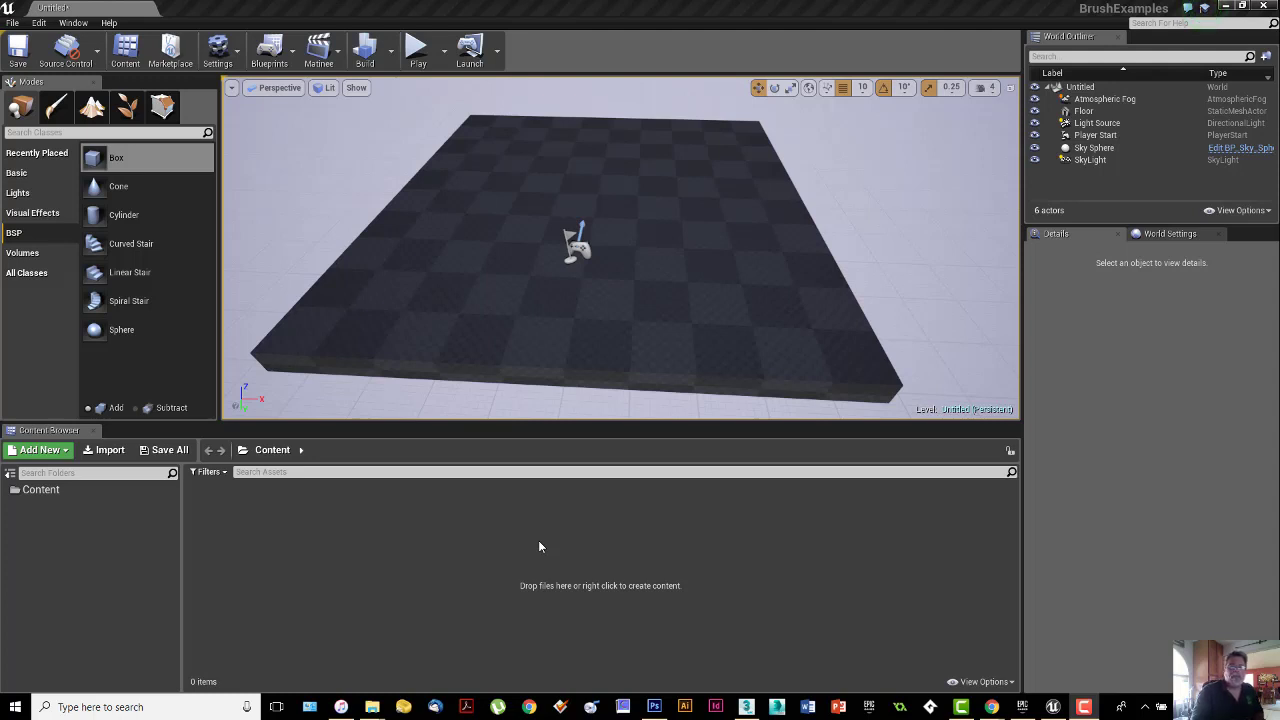
Look over the default level and its lights, selecting the SkyLight actor to inspect it.
right_drag(671, 335, 770, 225)
mouse_move(668, 270)
right_down()
mouse_move(668, 200)
mouse_move(700, 186)
mouse_move(705, 280)
mouse_move(670, 340)
mouse_move(672, 300)
mouse_move(678, 345)
mouse_move(686, 260)
mouse_move(680, 285)
mouse_move(665, 280)
right_up()
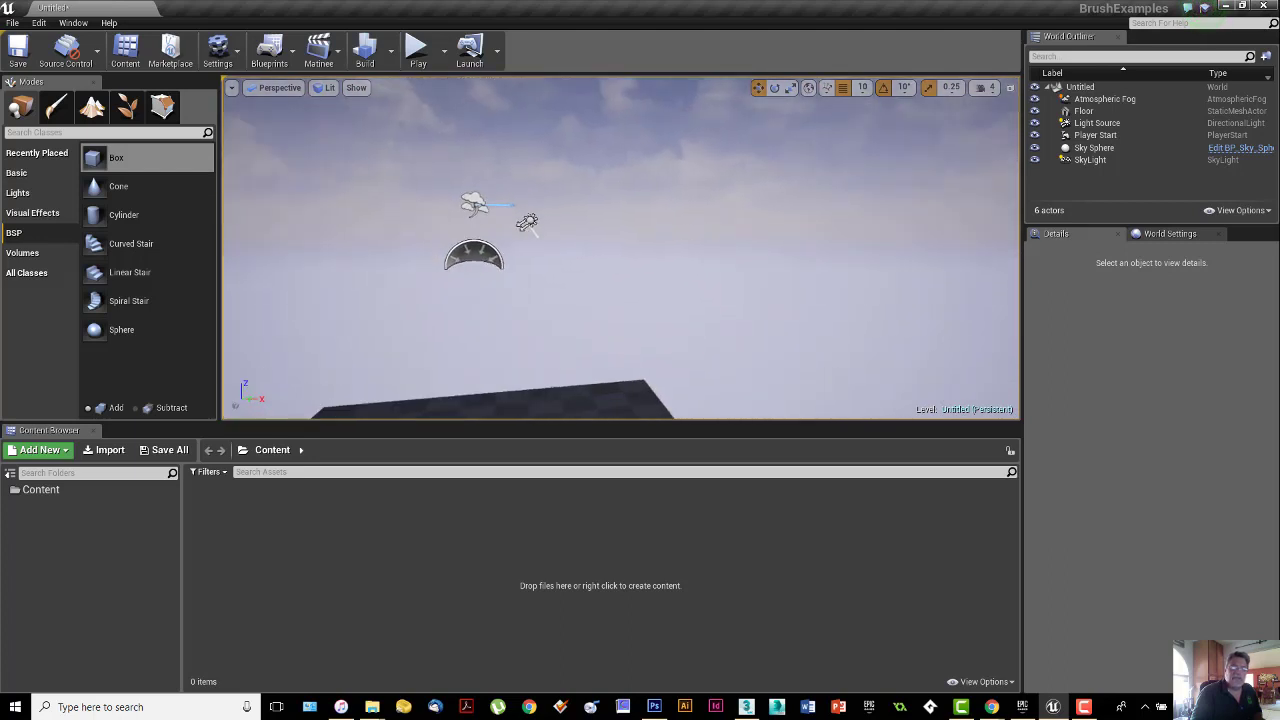
click(1095, 162)
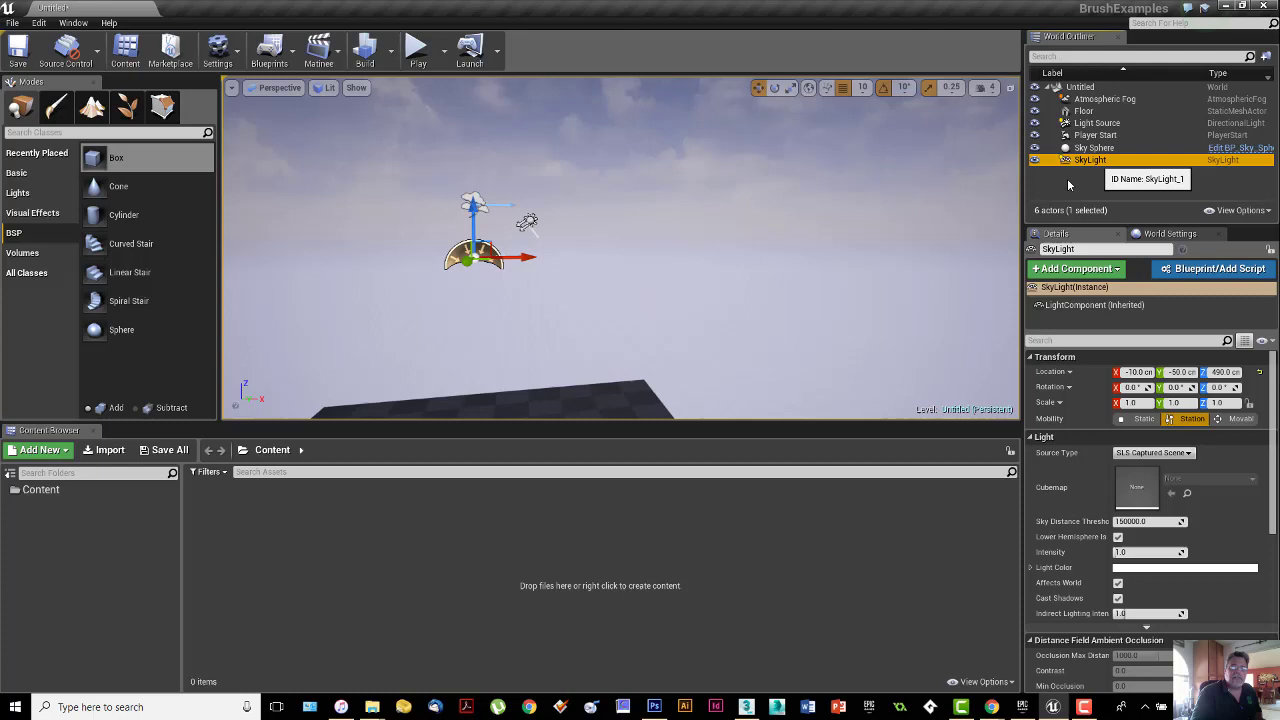
right_drag(691, 354, 698, 340)
right_drag(482, 199, 482, 246)
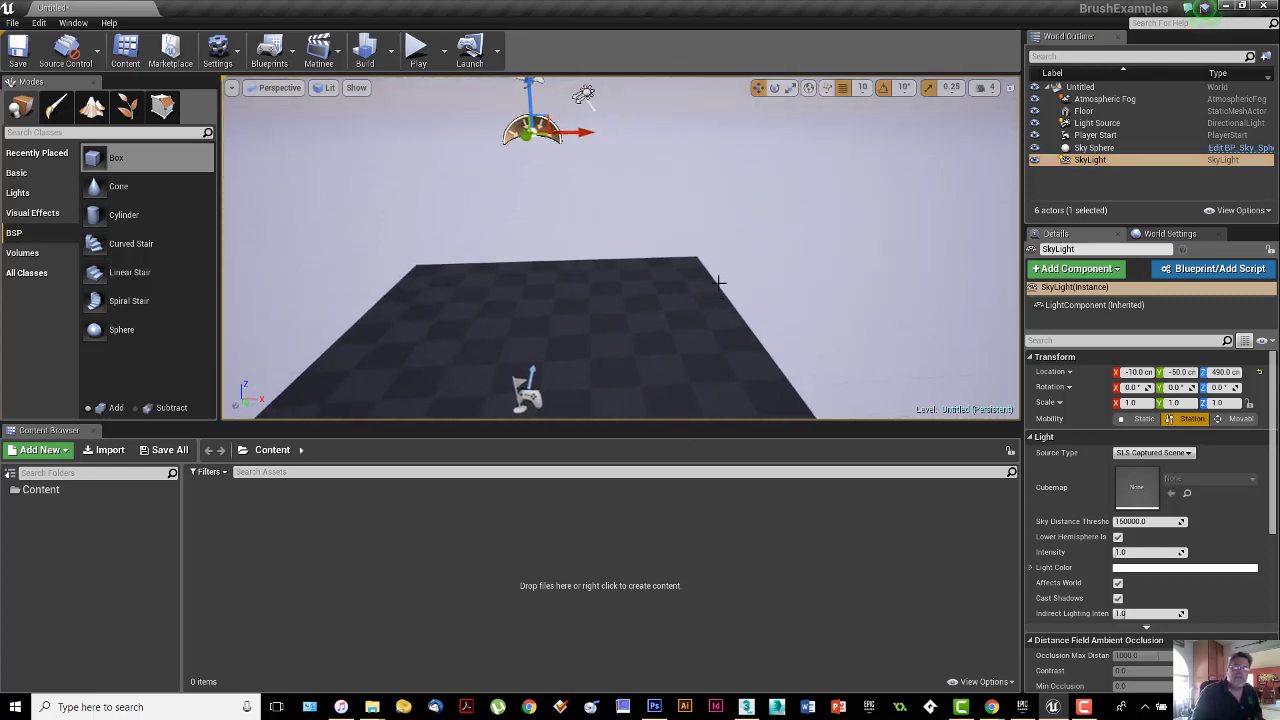
Create a new level from the Empty Level template without saving the current untitled level.
click(13, 22)
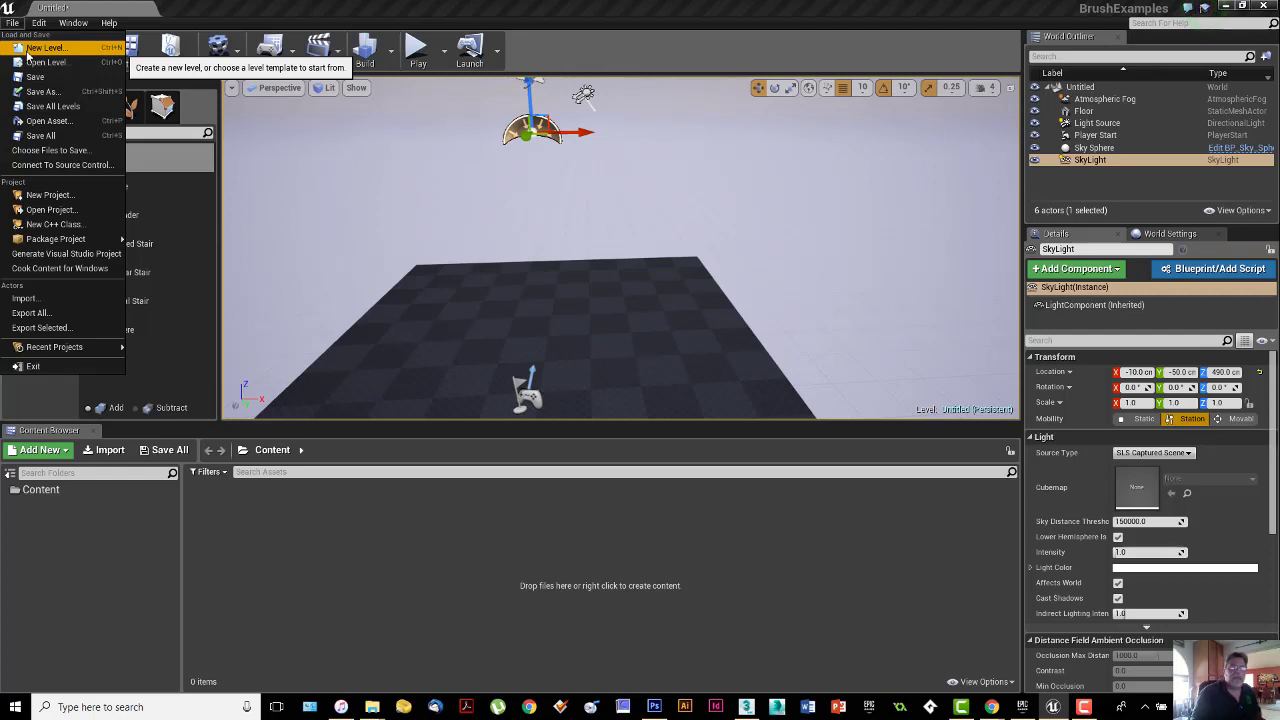
click(35, 48)
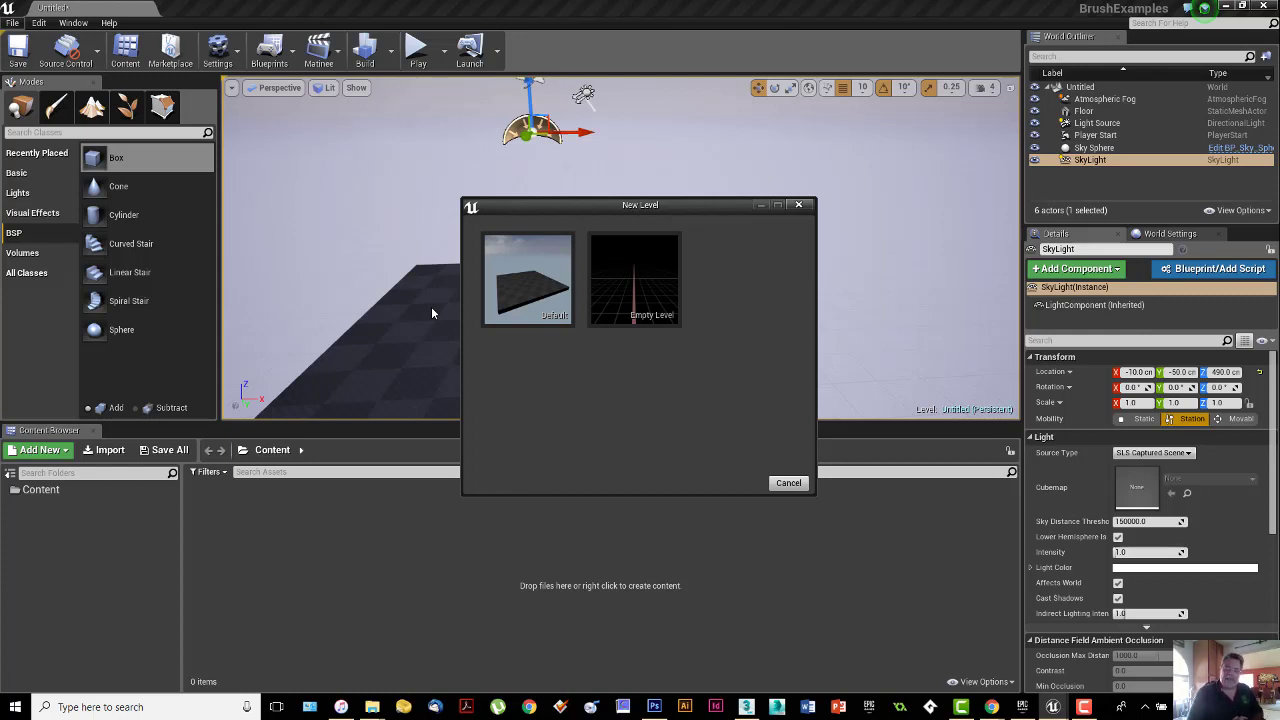
click(663, 300)
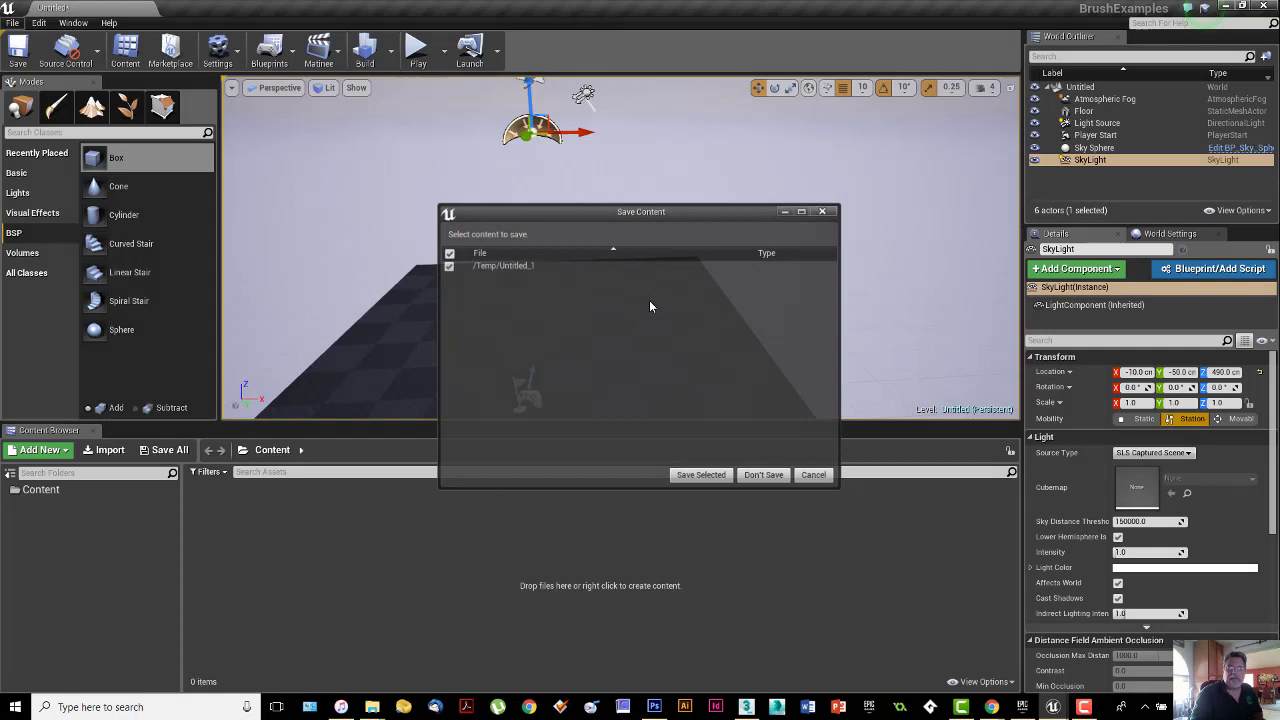
click(764, 475)
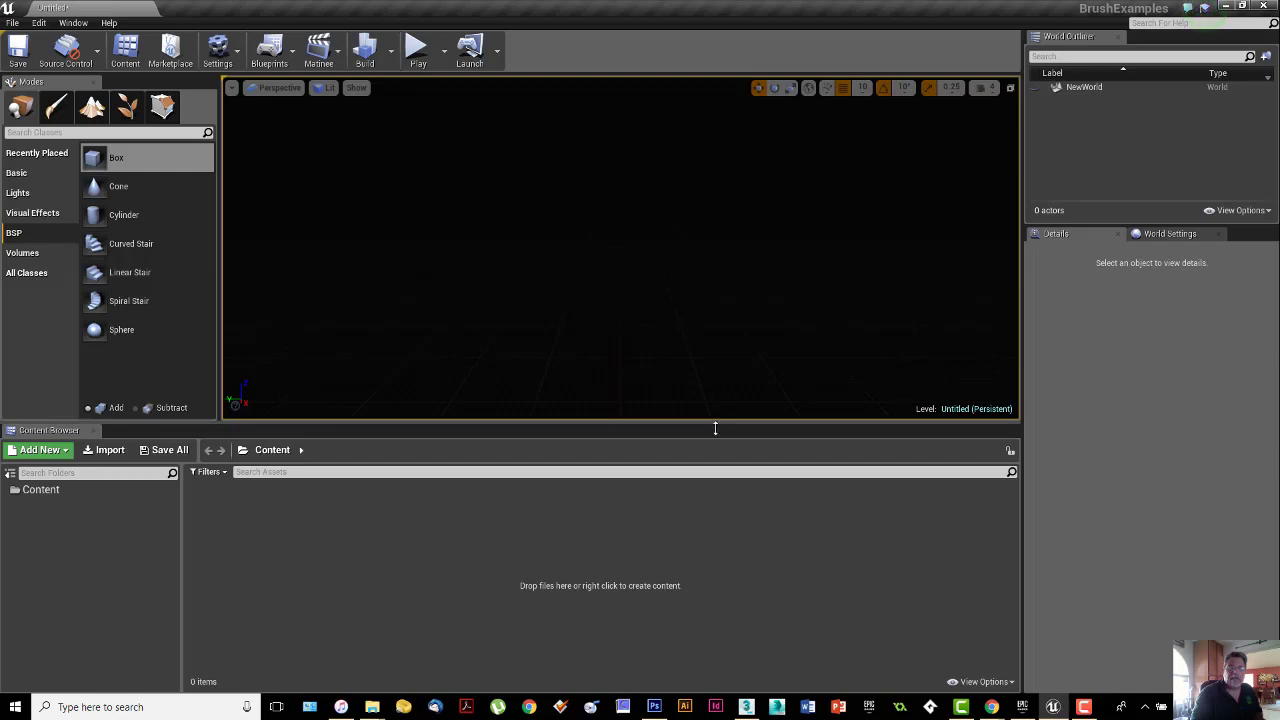
Enlarge the perspective viewport by reducing the height of the content browser area.
drag(715, 428, 690, 557)
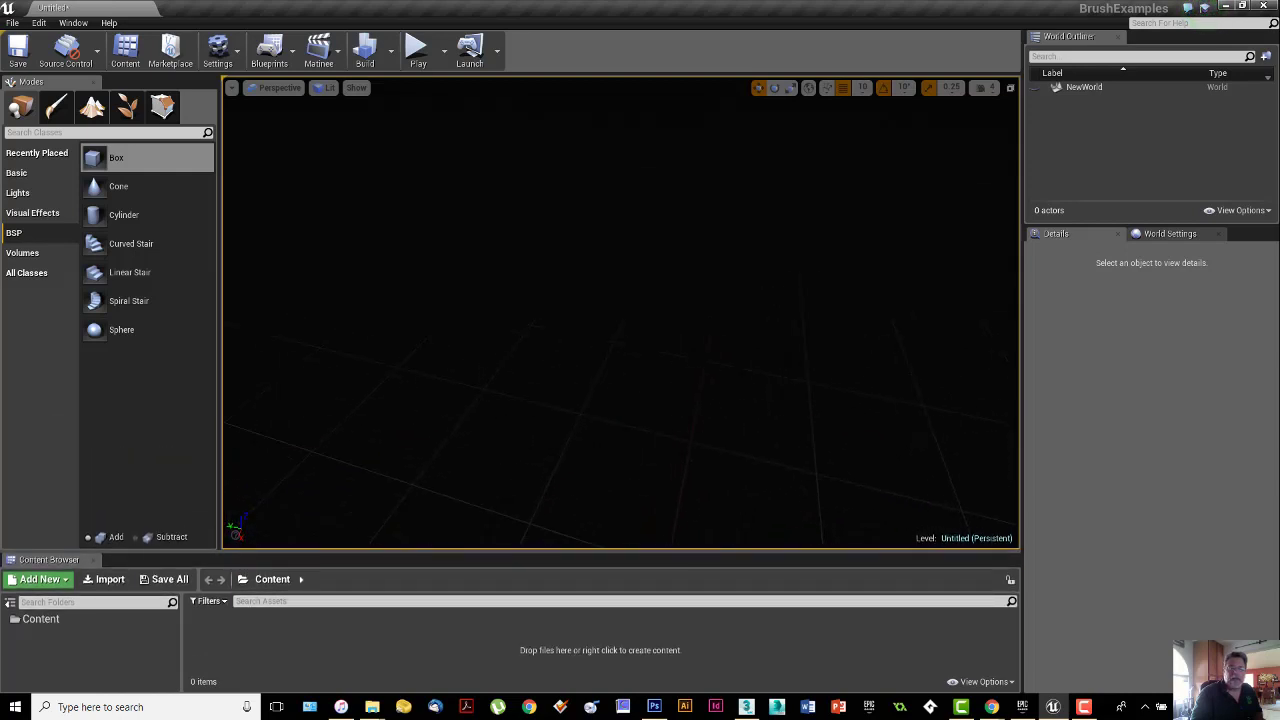
right_drag(620, 312, 560, 378)
right_drag(740, 450, 681, 418)
right_drag(588, 385, 595, 384)
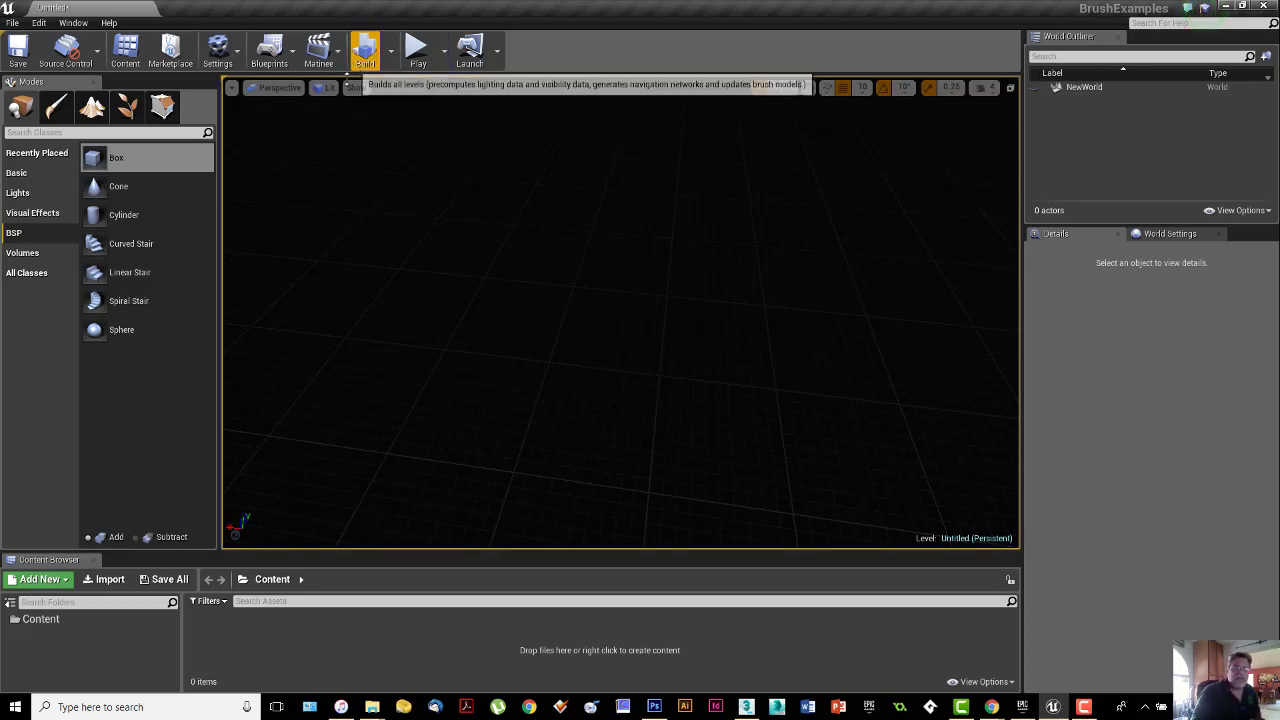
Switch the viewport to Unlit mode and place an additive BSP Box brush in the empty level.
click(330, 90)
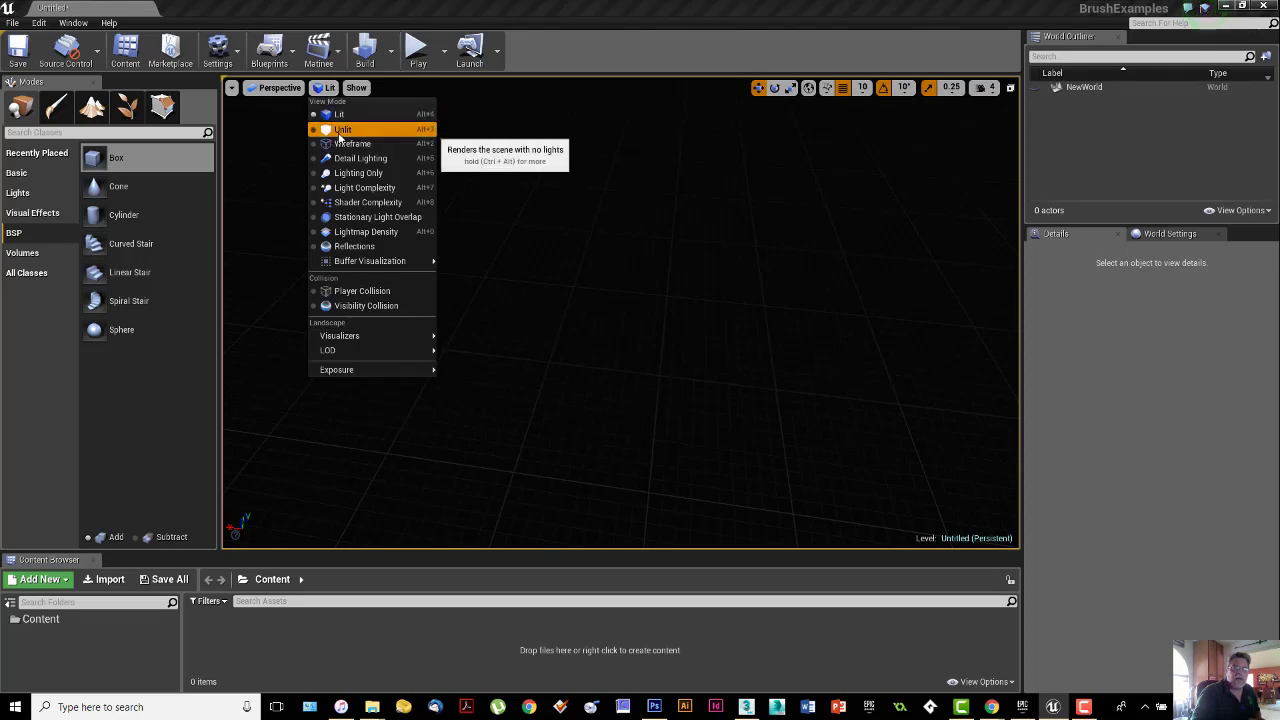
click(340, 128)
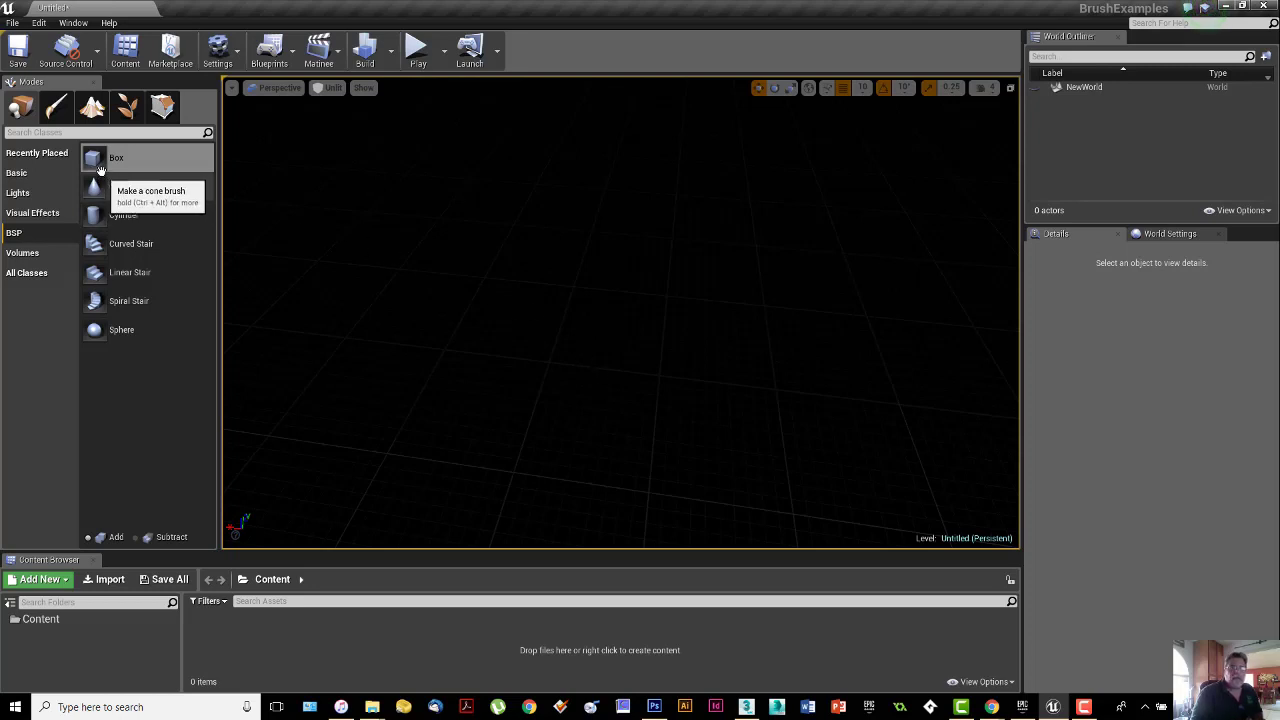
mouse_move(94, 157)
mouse_down()
mouse_move(114, 180)
mouse_move(280, 206)
mouse_move(488, 300)
mouse_move(557, 351)
mouse_move(606, 360)
mouse_move(577, 338)
mouse_move(634, 384)
mouse_move(607, 362)
mouse_up()
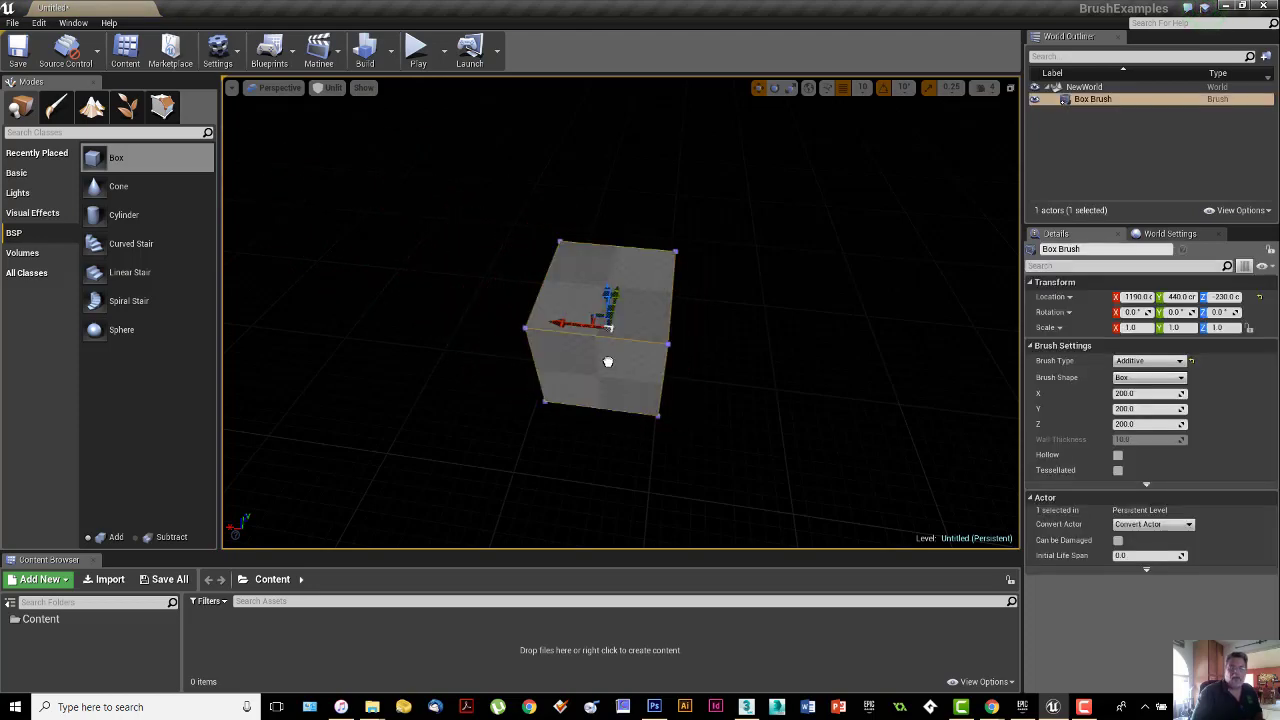
Try the Lit view mode on the deselected box brush, and return the viewport to Unlit.
click(331, 87)
click(342, 112)
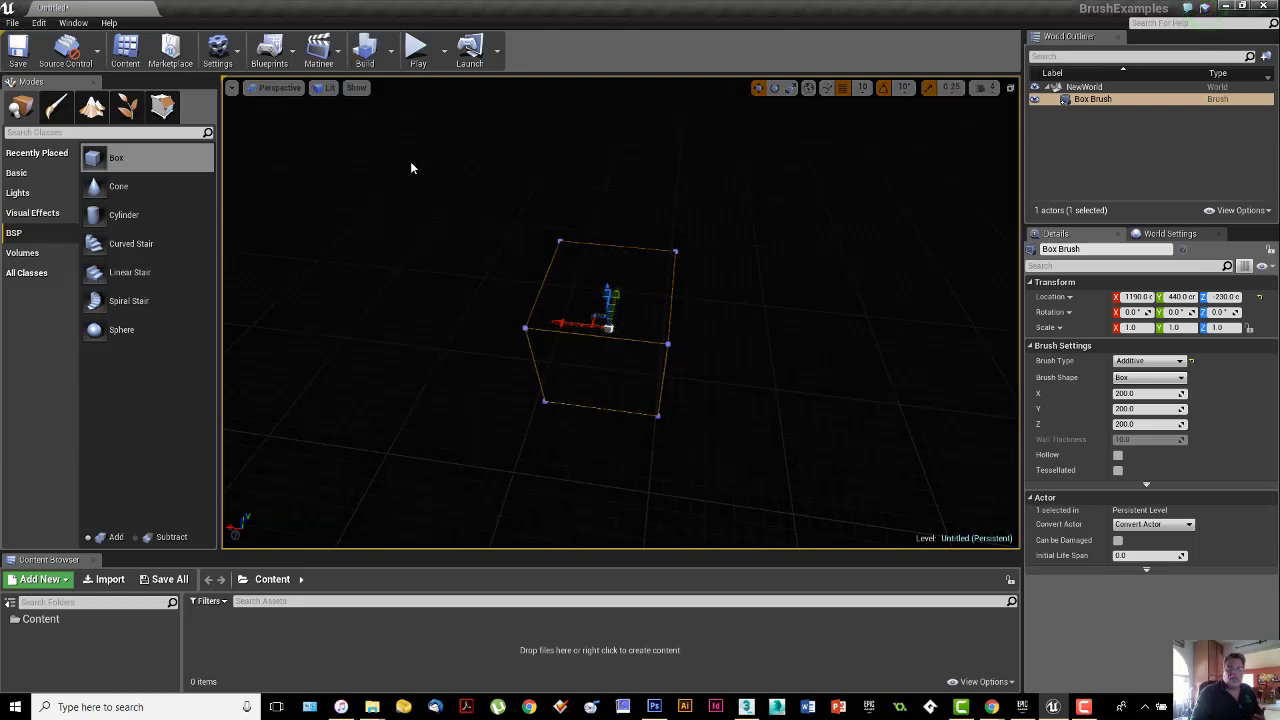
click(729, 318)
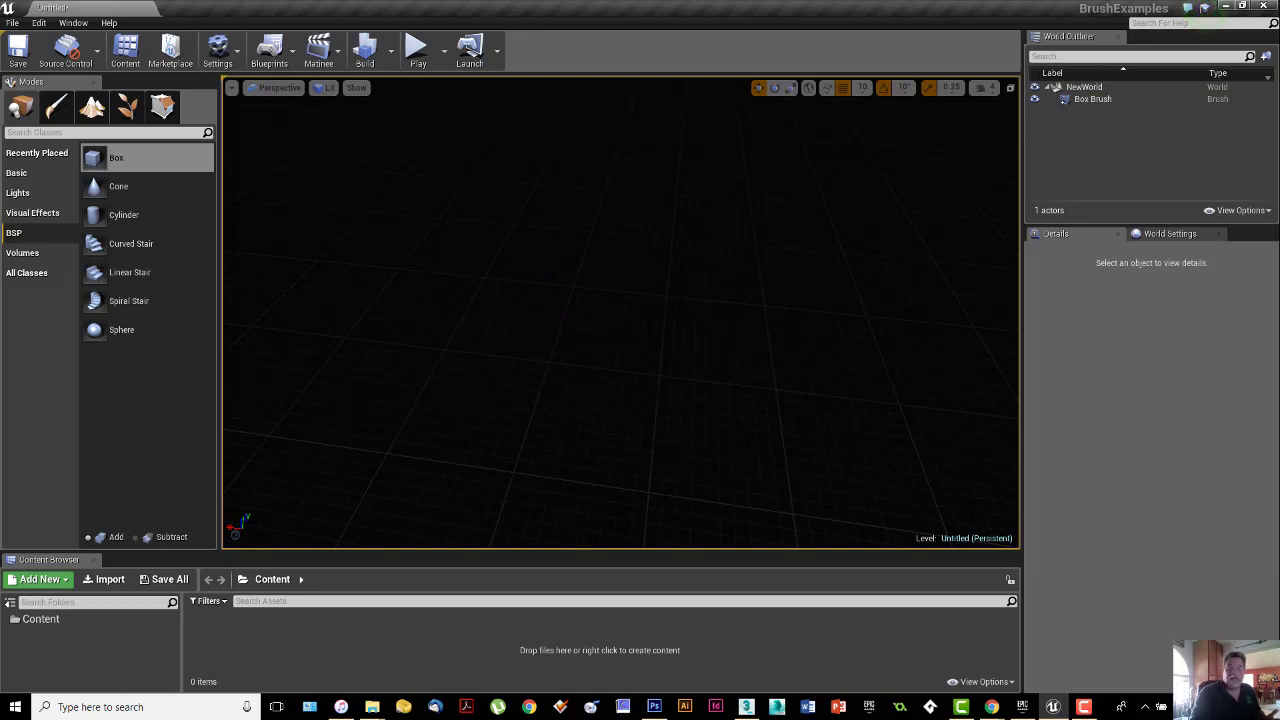
key(ctrl+z)
key(Escape)
click(322, 88)
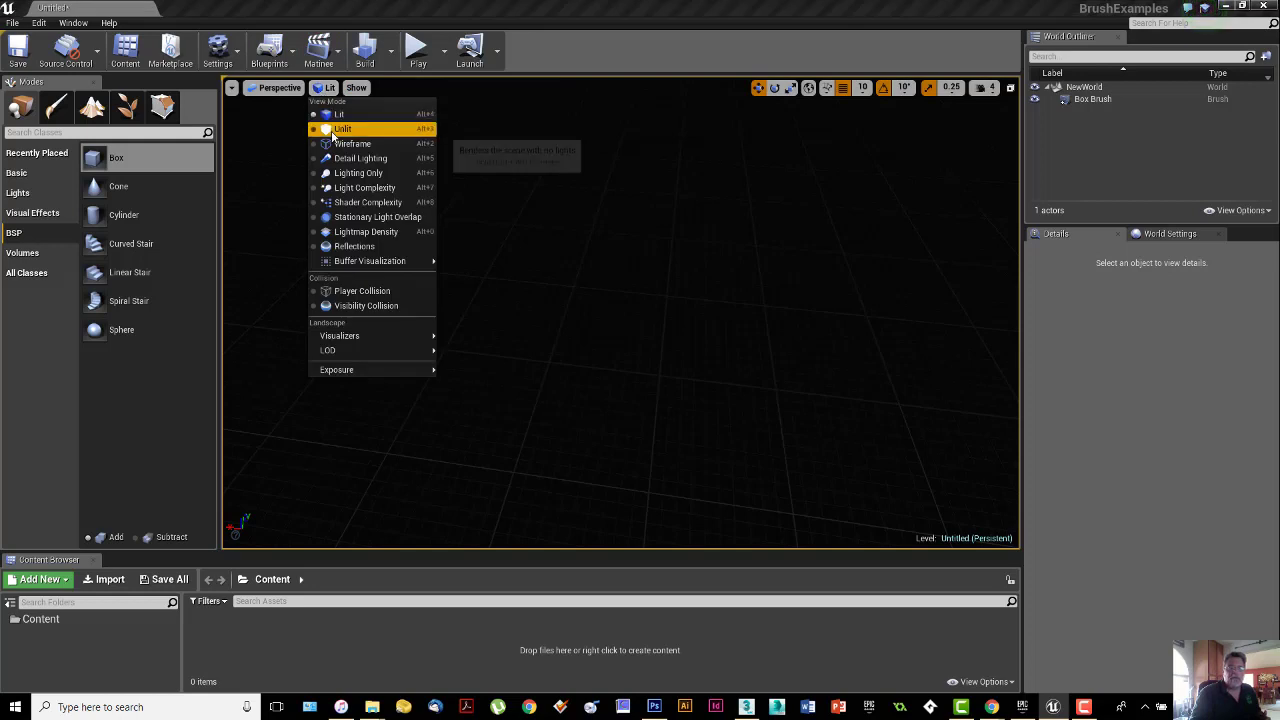
click(340, 124)
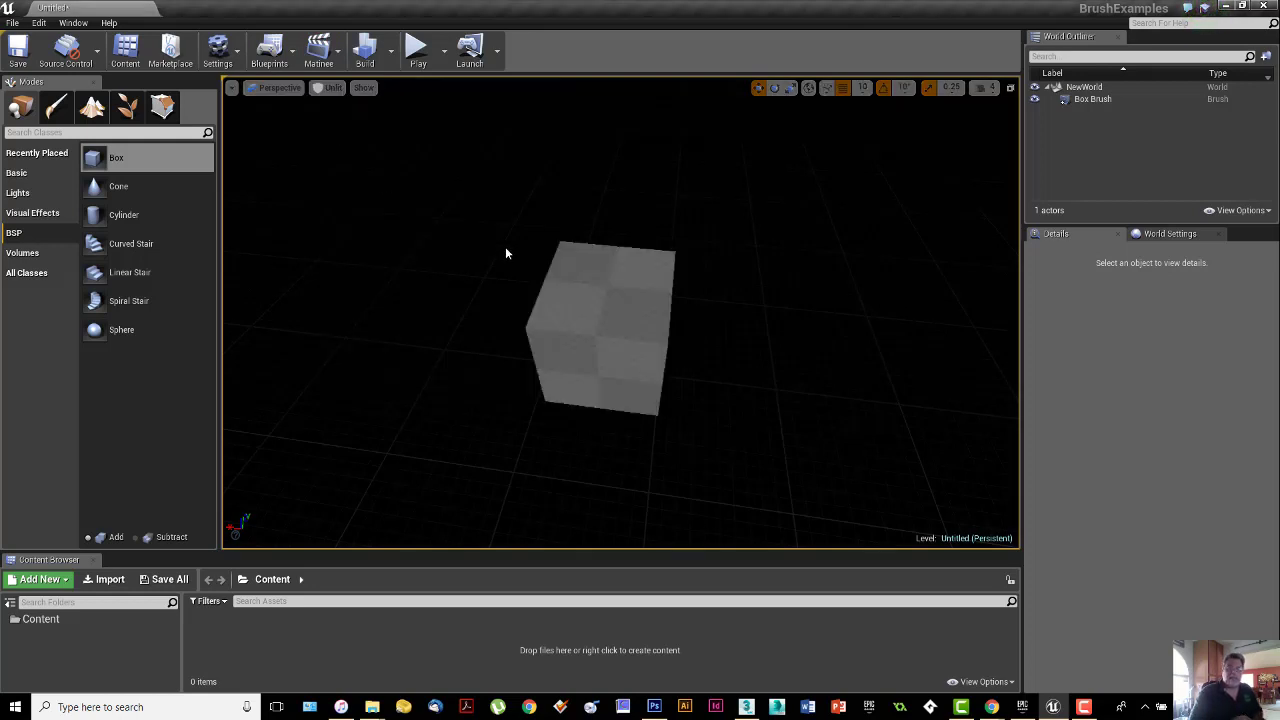
Move the box brush to the world origin by setting its X, Y and Z location to 0.
click(605, 335)
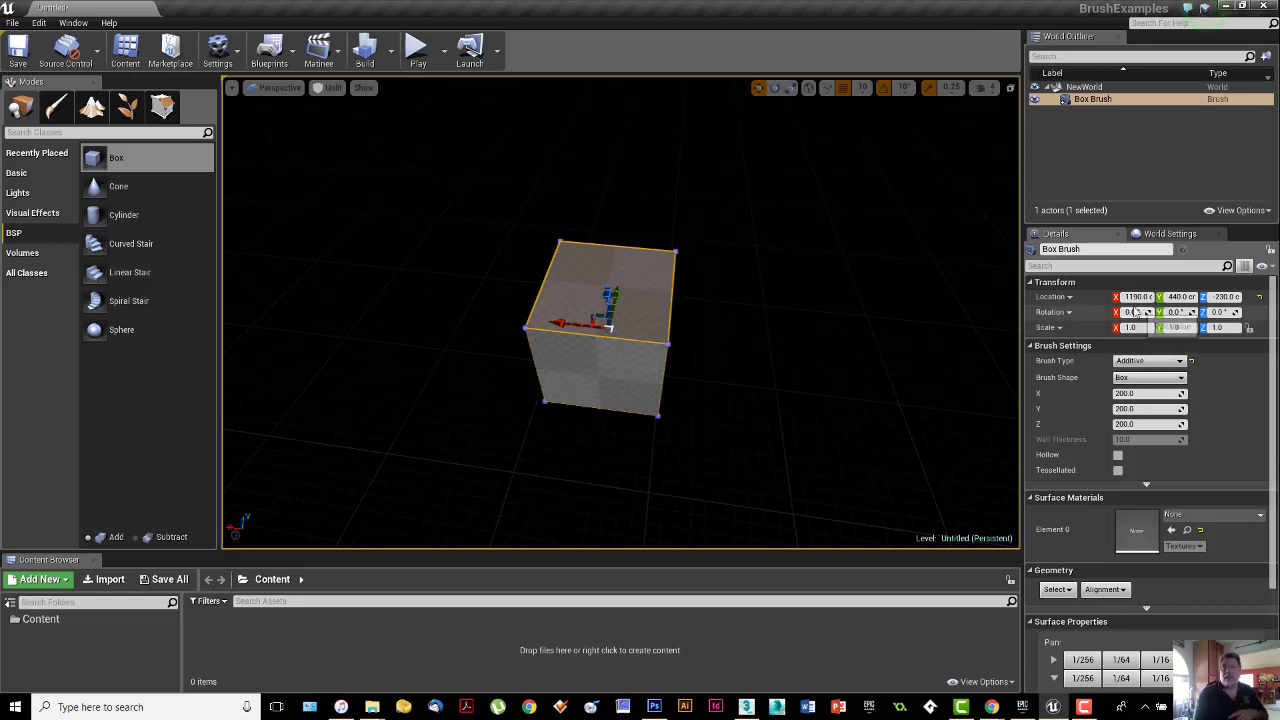
click(1137, 297)
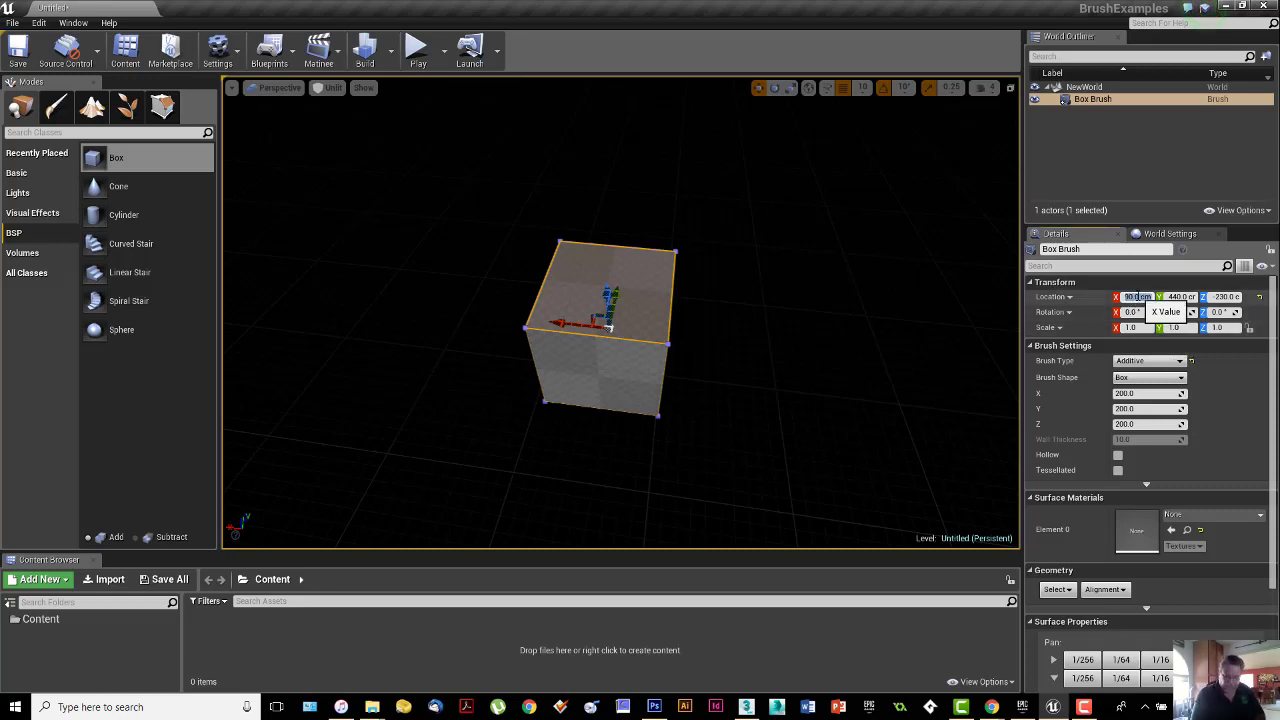
text(0)
click(1181, 297)
text(0)
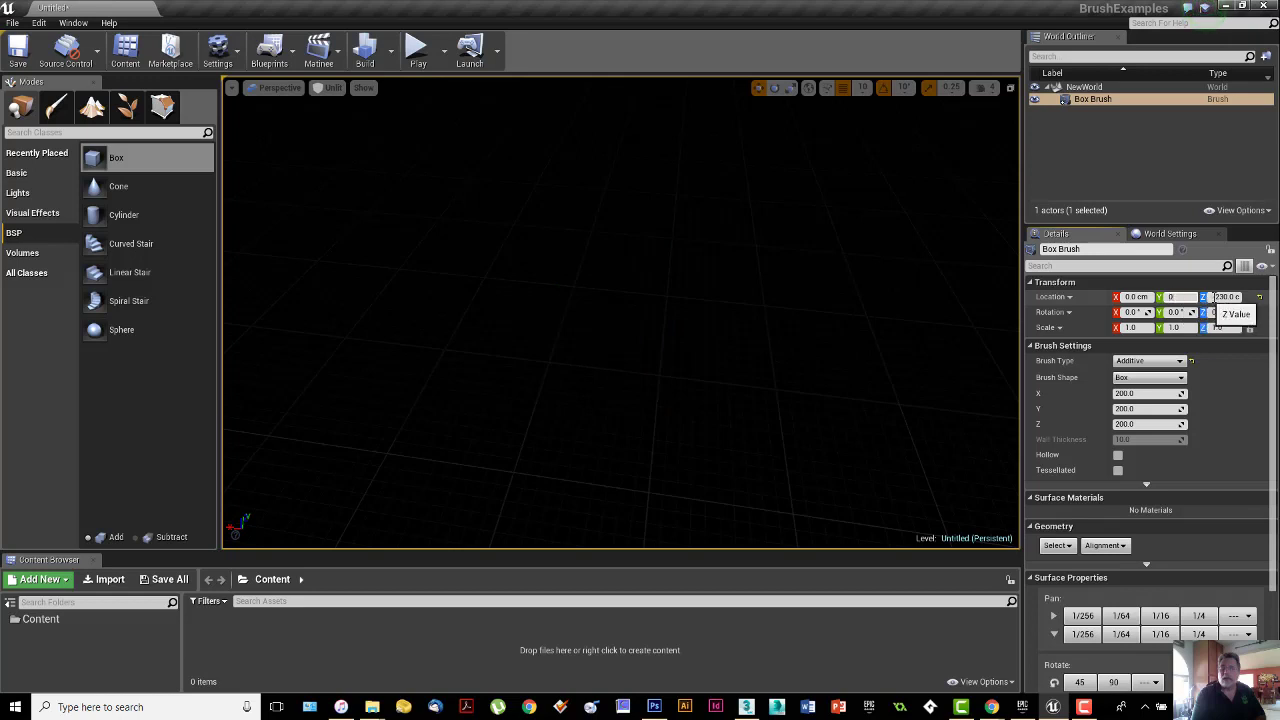
click(1214, 297)
text(0)
Examine the box brush at the origin from several angles and distances.
right_drag(914, 345, 786, 303)
drag(786, 303, 772, 232)
key(d)
right_drag(772, 232, 648, 244)
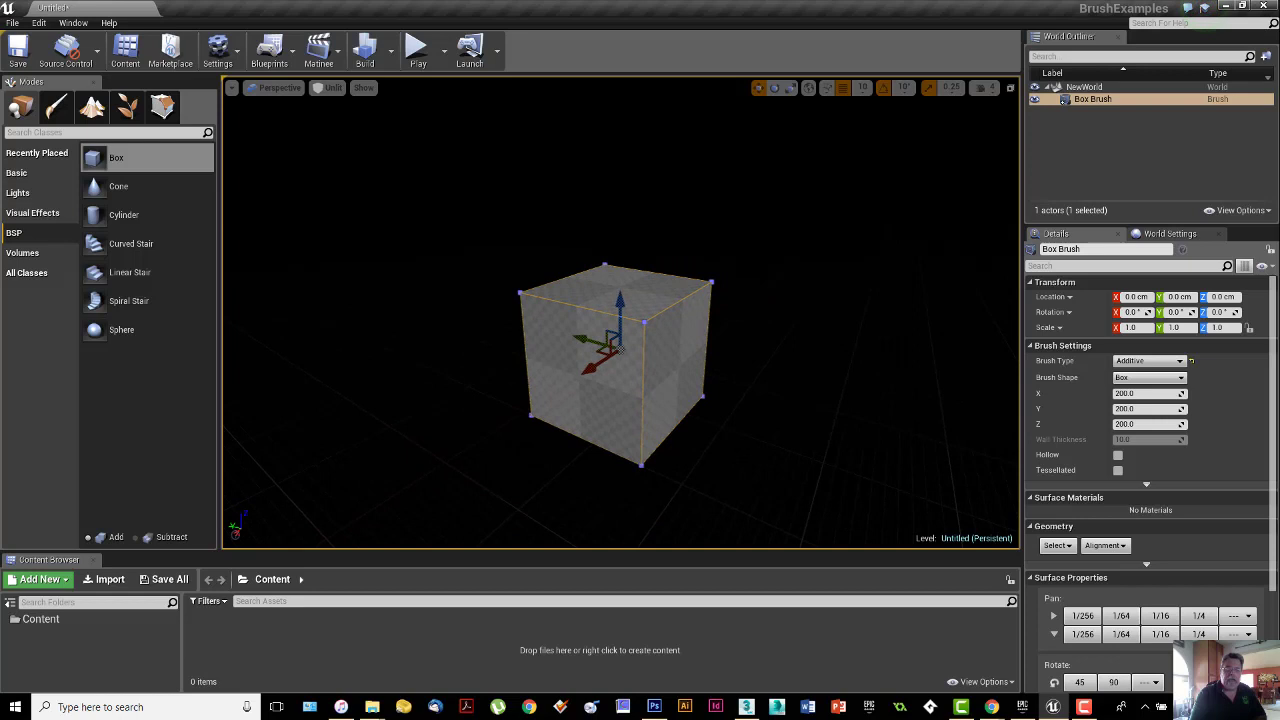
drag(648, 244, 594, 180)
middle_drag(594, 180, 674, 343)
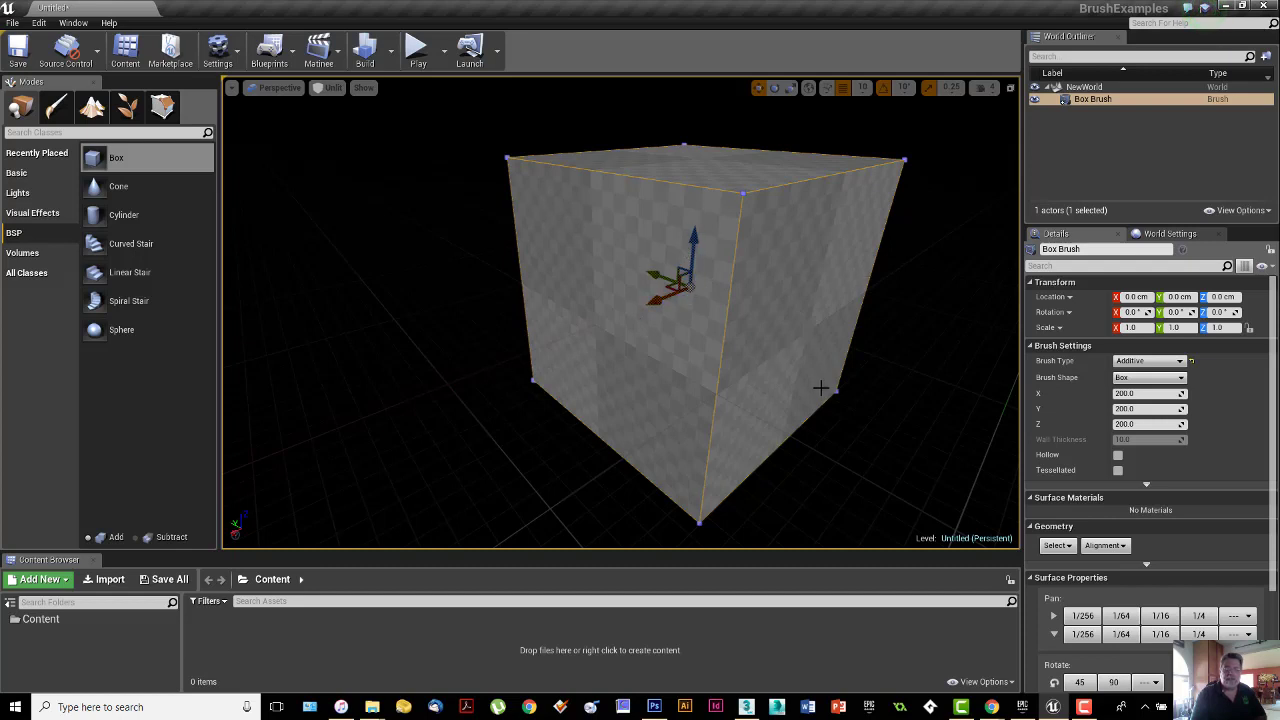
alt+drag(821, 388, 615, 385)
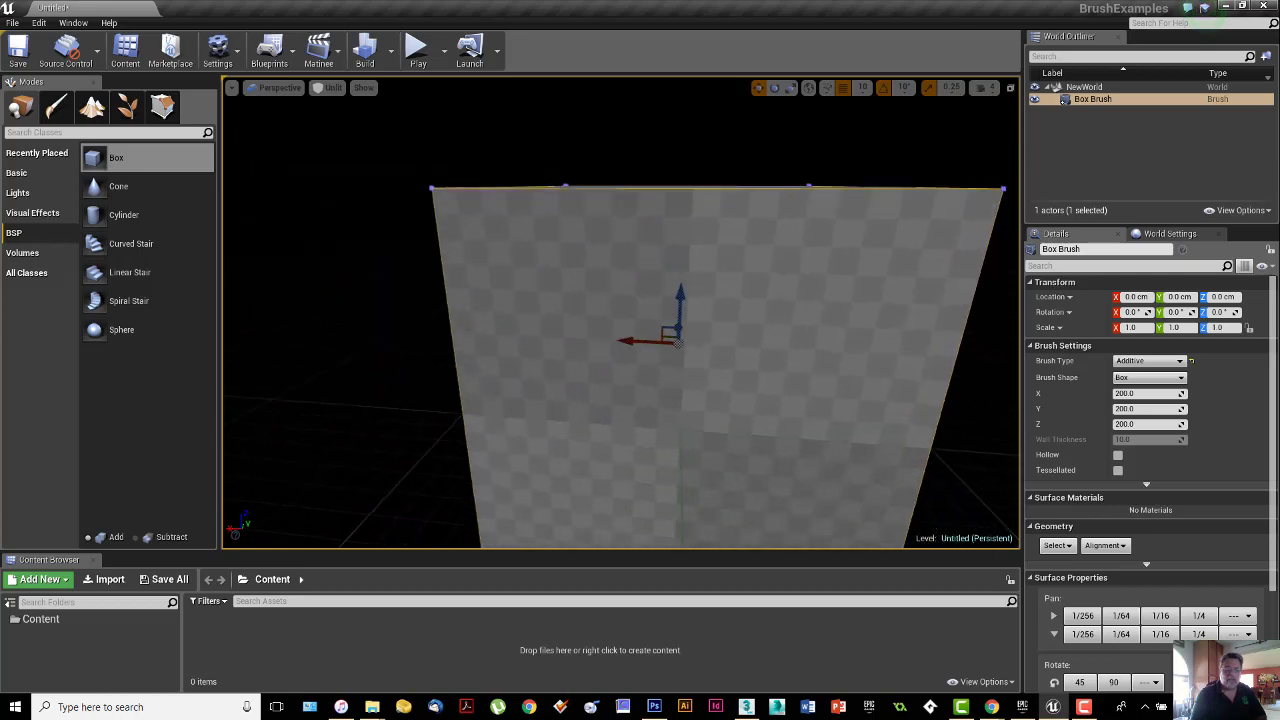
right_drag(615, 385, 622, 432)
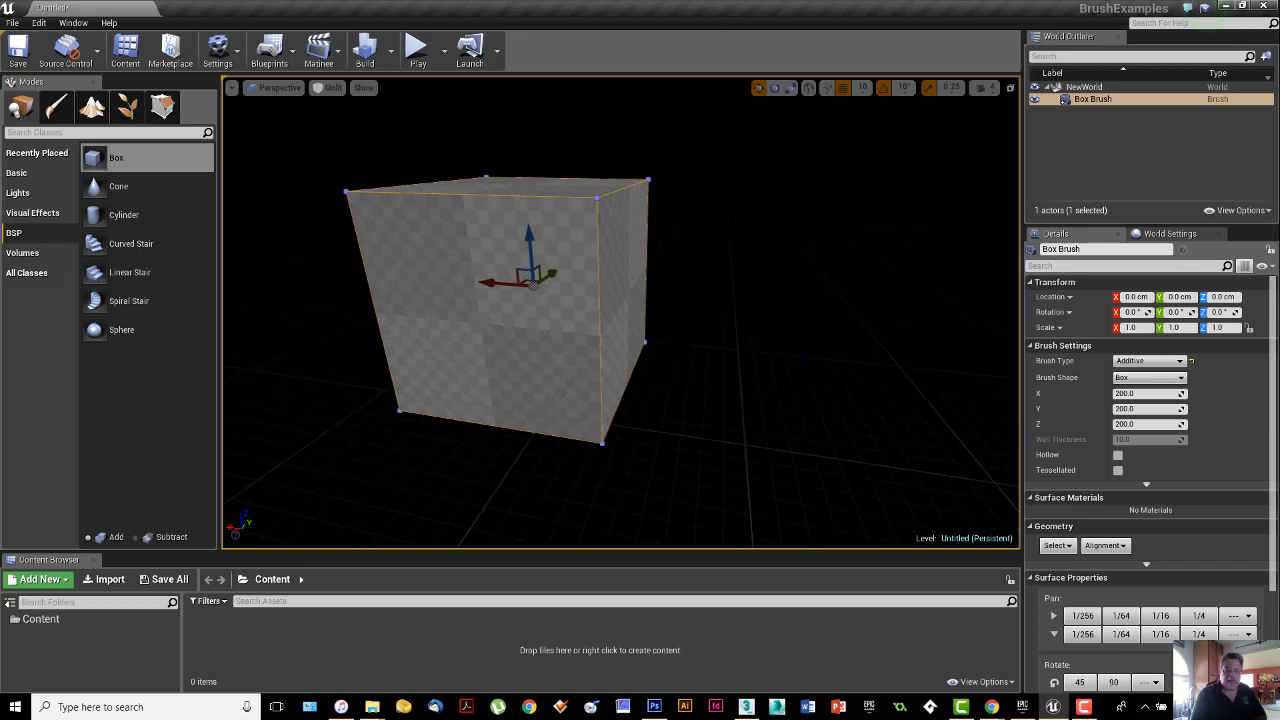
drag(768, 468, 774, 476)
right_drag(786, 366, 771, 366)
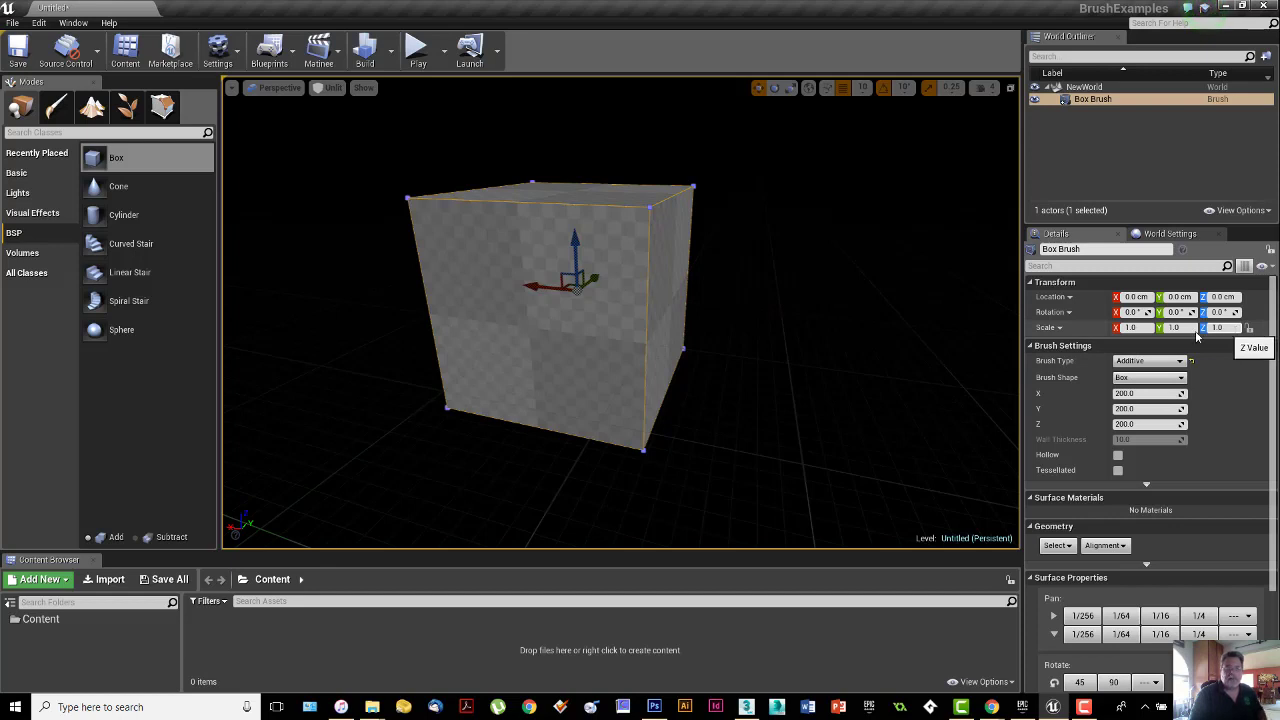
Resize the box brush to X 1024, Y 1024 and Z 512.
mouse_move(1150, 396)
mouse_down()
mouse_move(1125, 397)
mouse_move(1193, 413)
mouse_up()
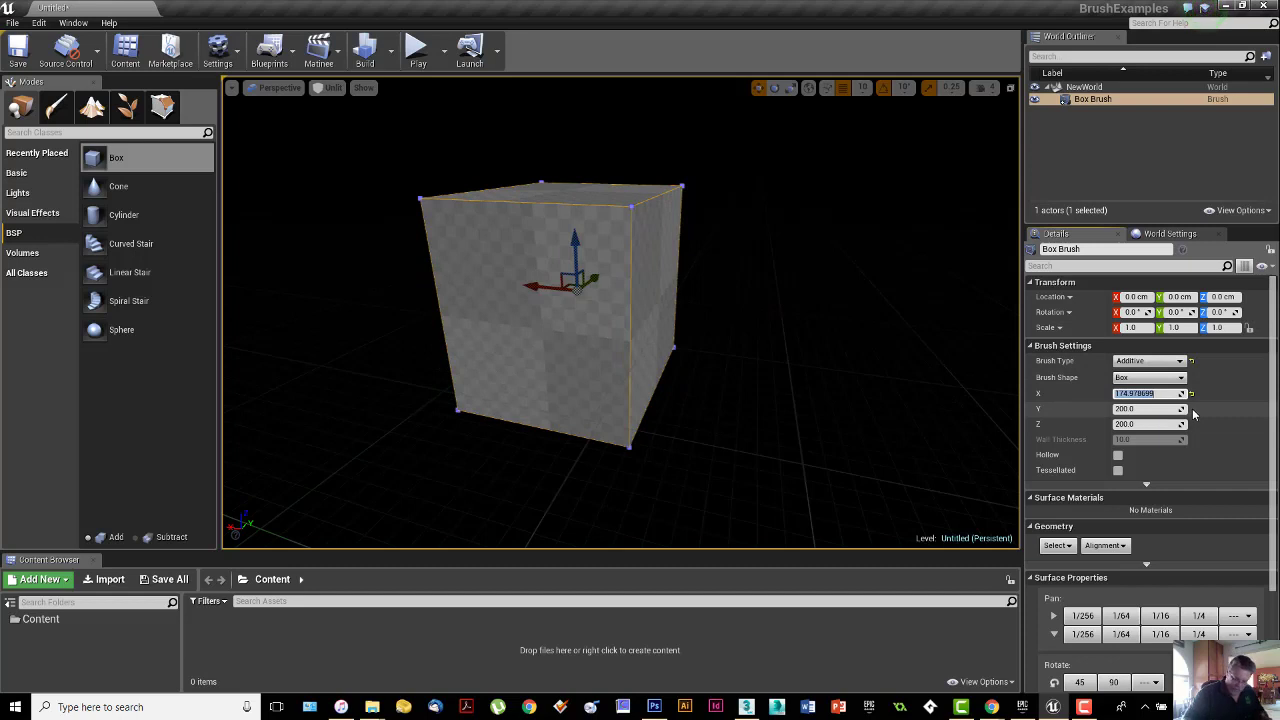
text(1024)
key(Return)
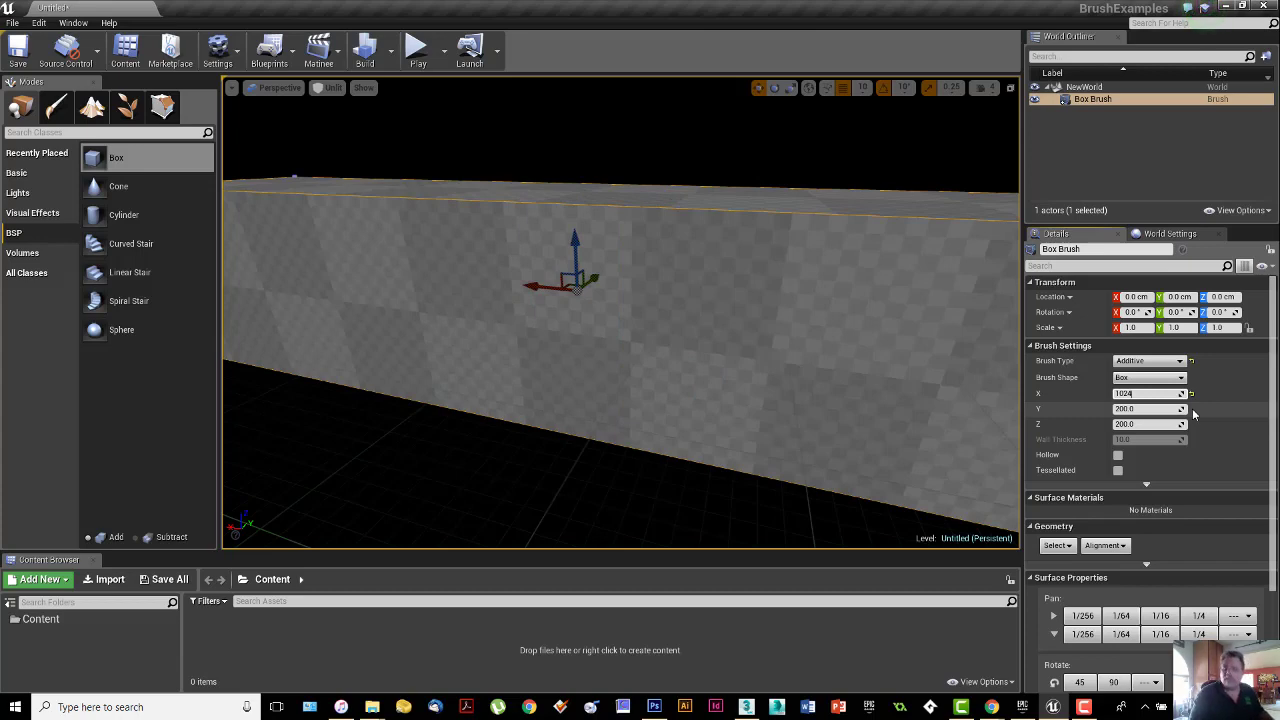
click(1150, 410)
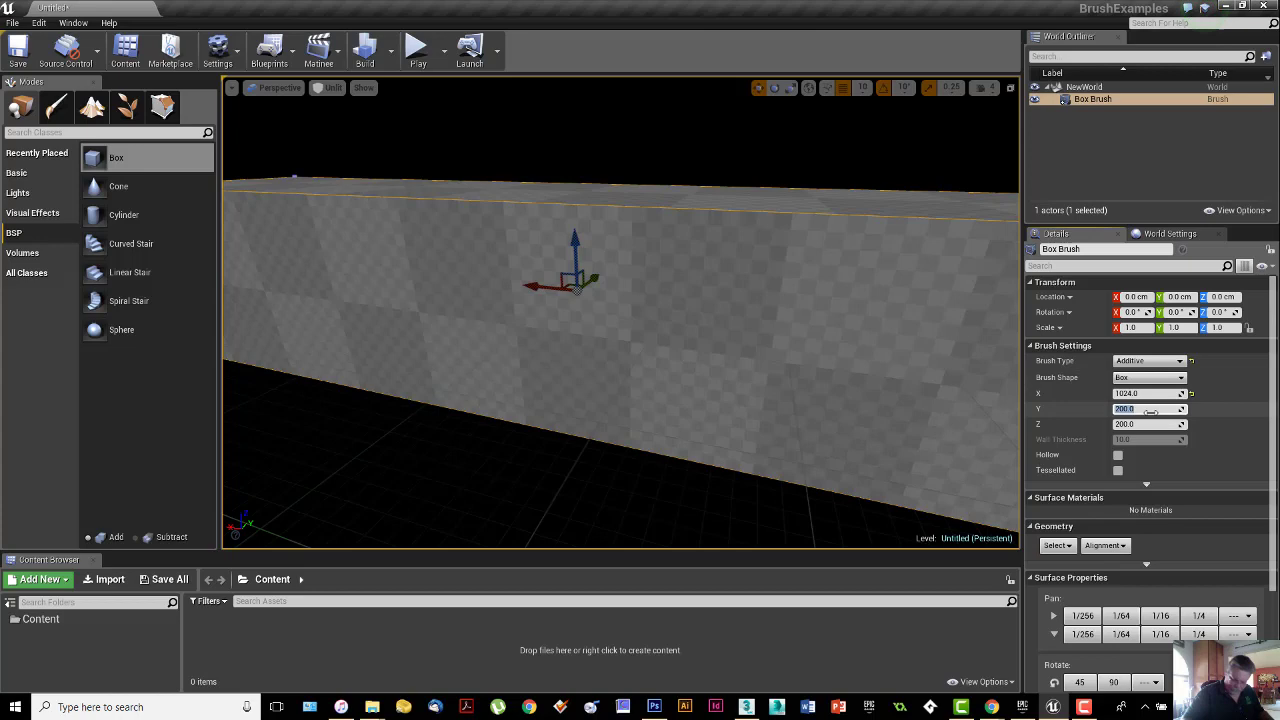
key(Return)
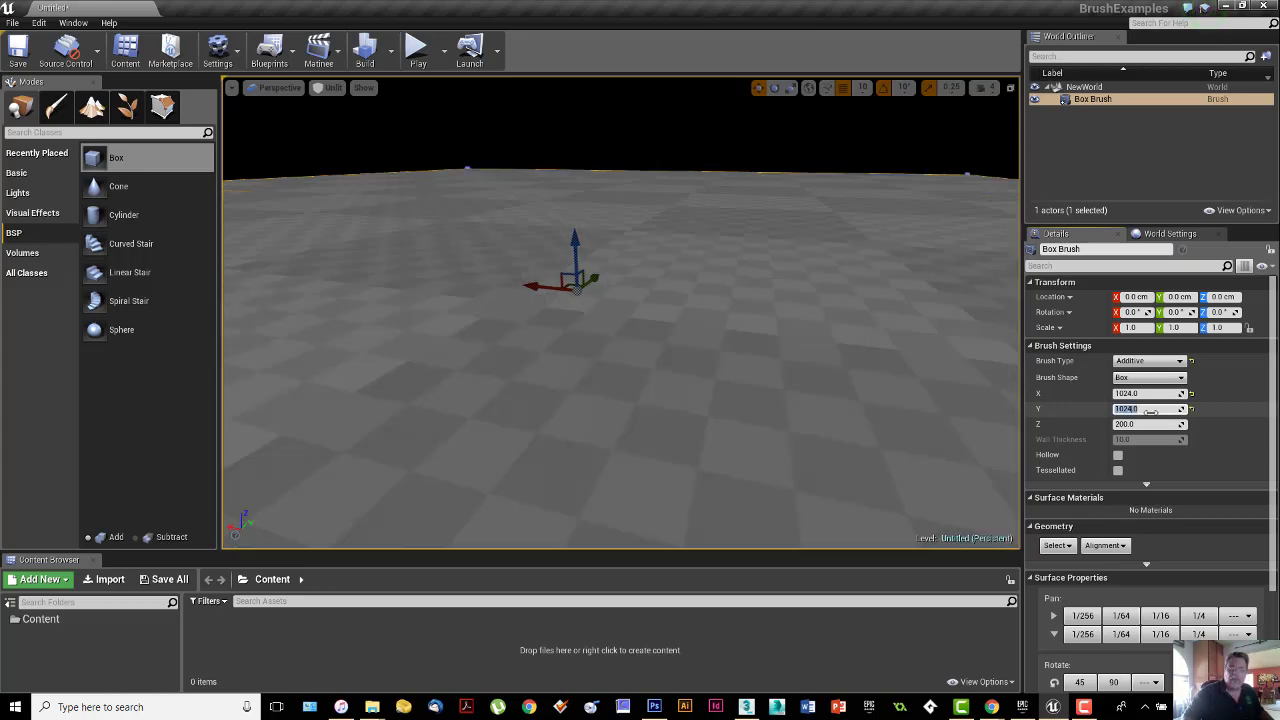
click(1150, 424)
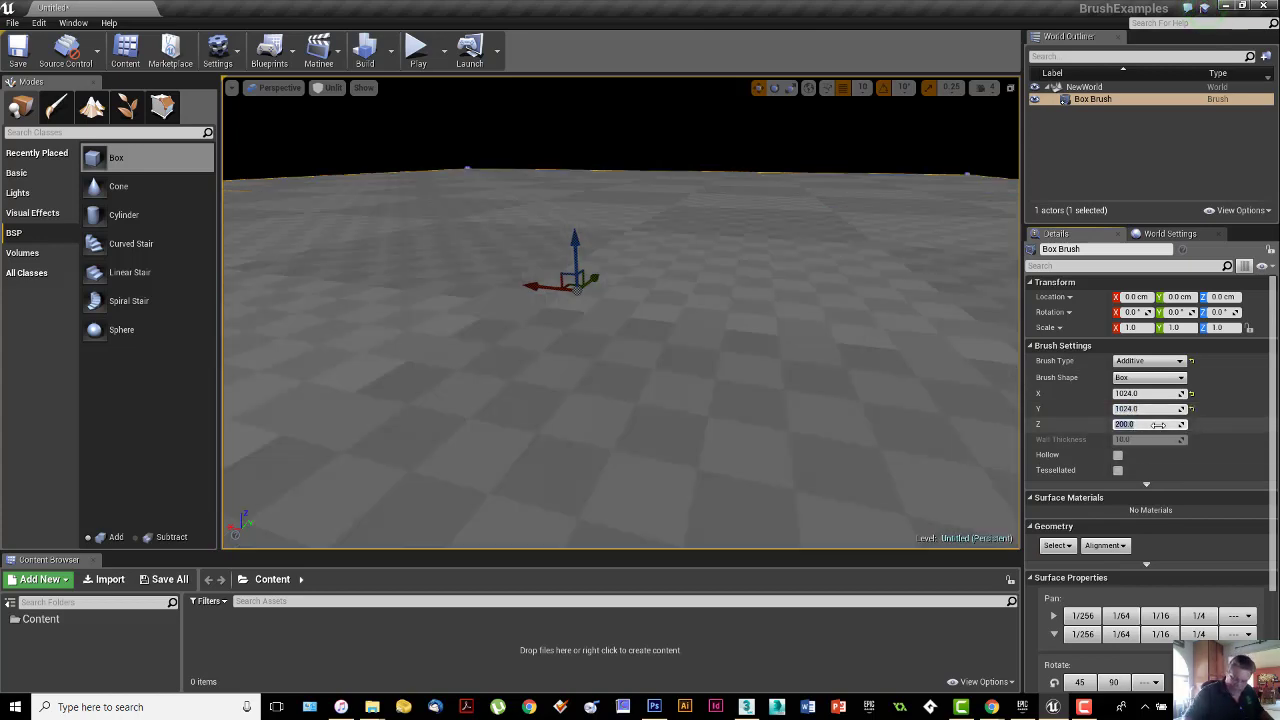
key(Return)
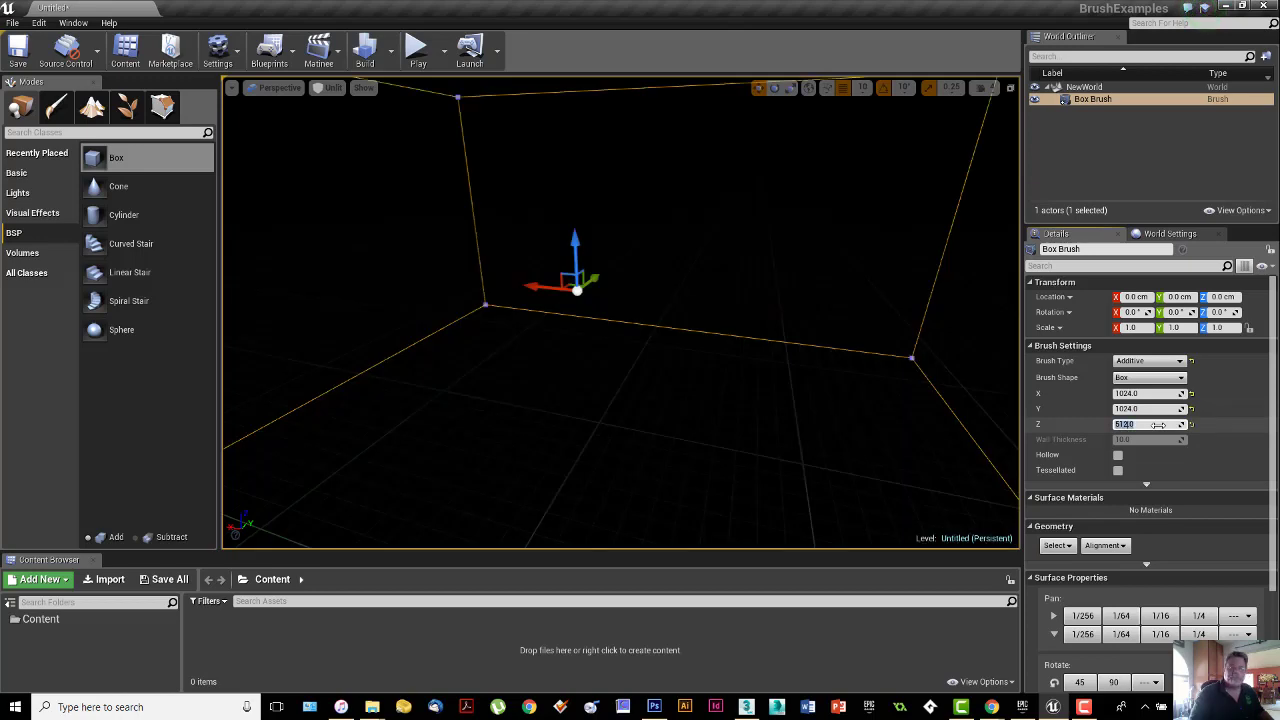
Inspect the resized box brush from outside and inside to compare how its faces display.
drag(700, 380, 667, 430)
mouse_move(667, 347)
right_down()
mouse_move(662, 310)
mouse_move(640, 380)
mouse_move(650, 350)
right_up()
drag(520, 410, 676, 340)
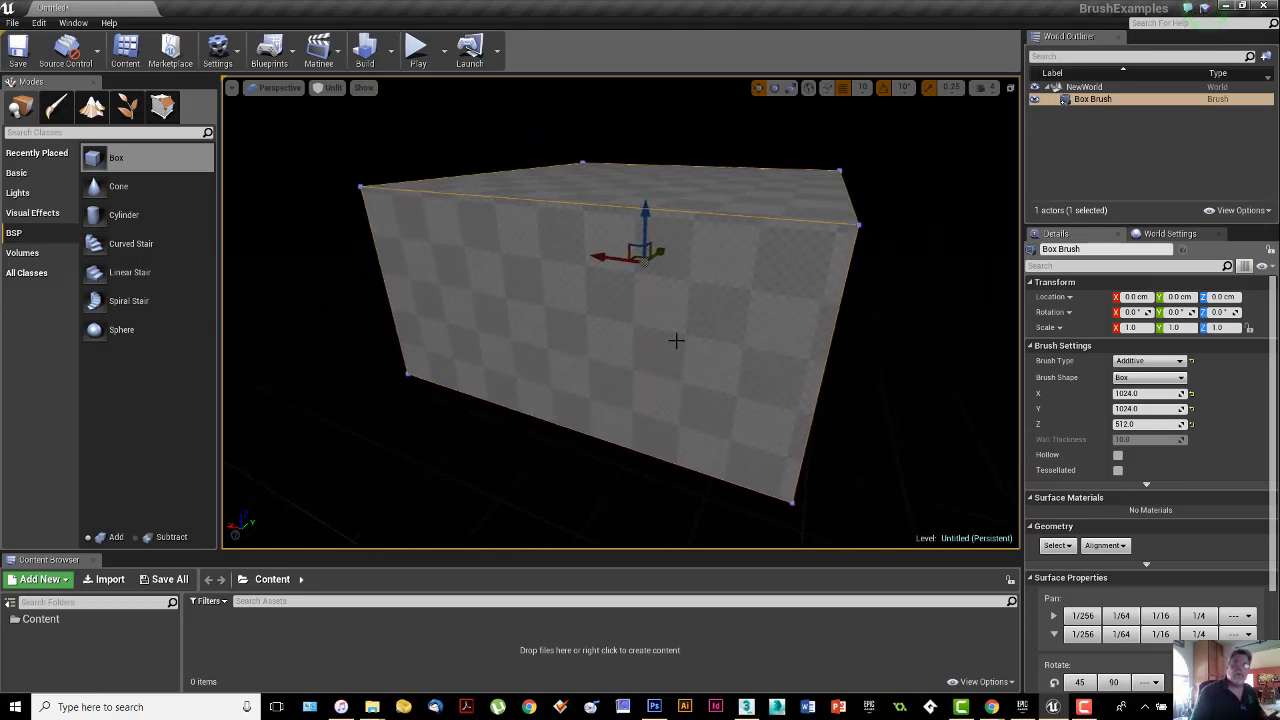
key(w)
mouse_move(737, 313)
right_down()
mouse_move(735, 350)
mouse_move(748, 328)
right_up()
drag(736, 260, 736, 214)
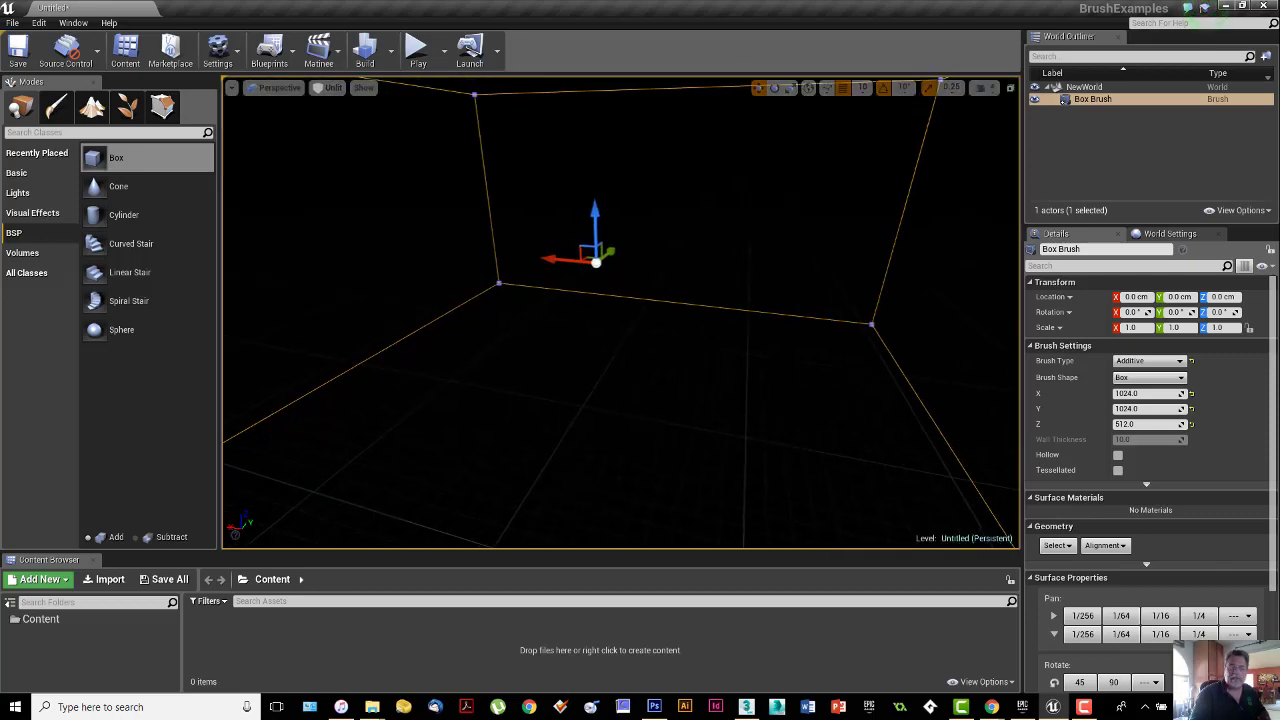
mouse_move(736, 312)
right_down()
mouse_move(718, 232)
mouse_move(655, 370)
mouse_move(655, 402)
mouse_move(620, 428)
mouse_move(664, 418)
right_up()
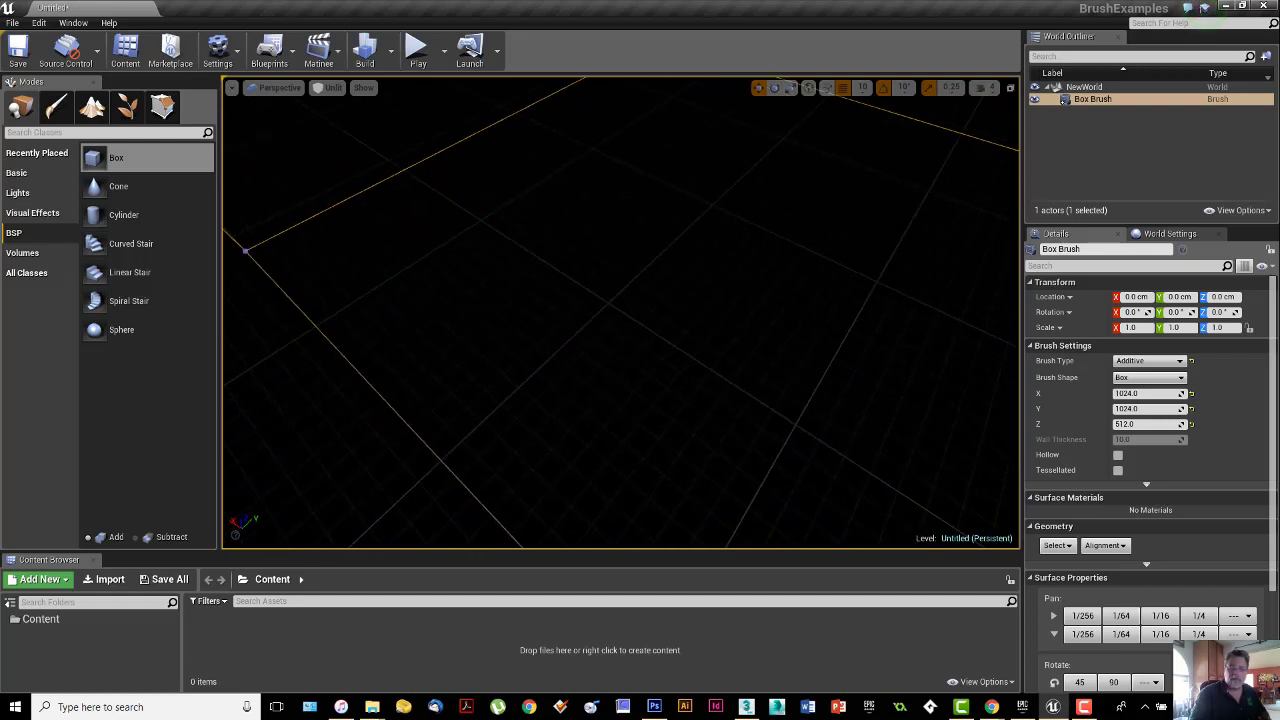
drag(664, 418, 664, 462)
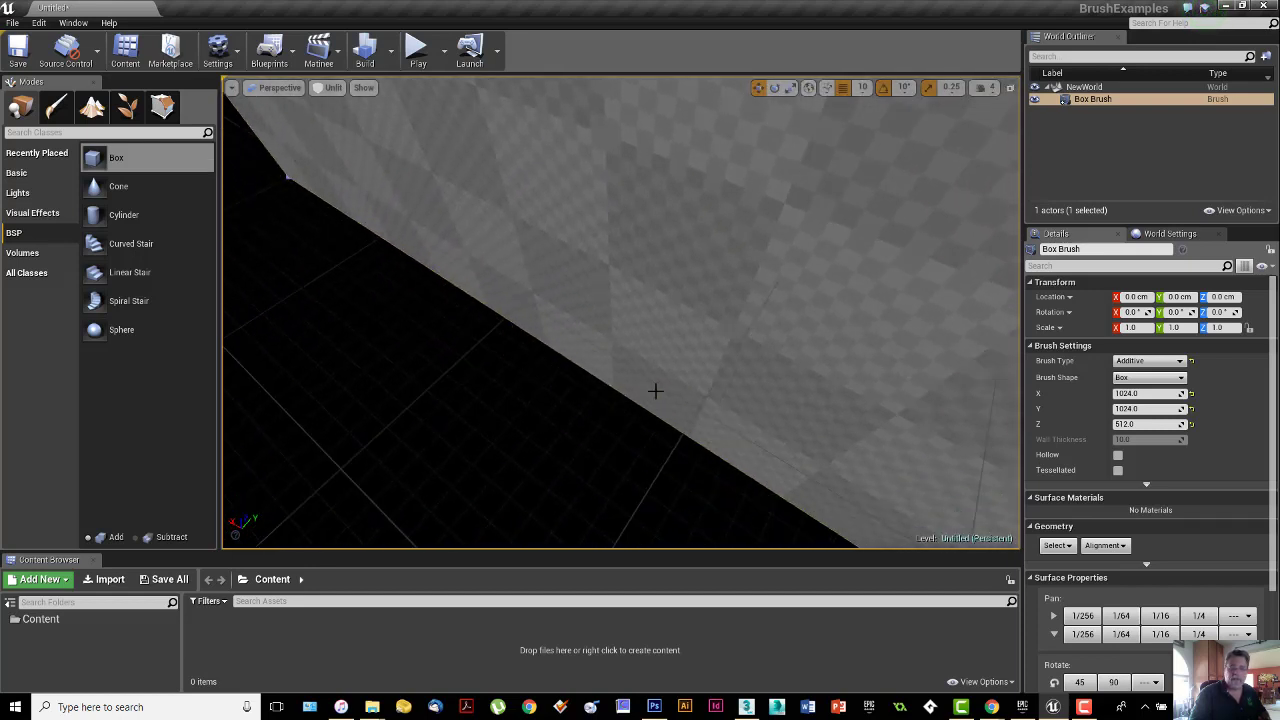
drag(660, 389, 660, 332)
mouse_move(660, 332)
right_down()
mouse_move(653, 345)
mouse_move(595, 322)
mouse_move(657, 320)
mouse_move(708, 242)
mouse_move(655, 302)
mouse_move(632, 355)
mouse_move(648, 368)
mouse_move(644, 352)
mouse_move(644, 386)
right_up()
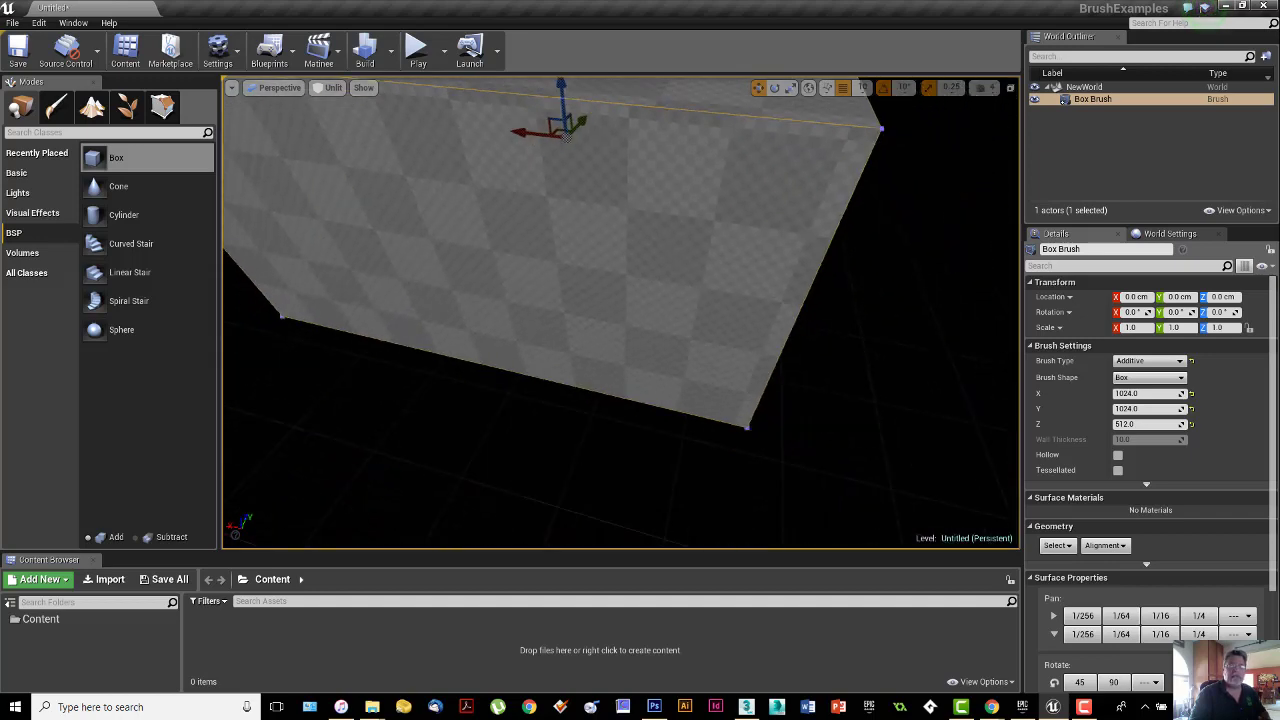
Duplicate the box brush along the X axis beside the original and delete the copy.
mouse_move(669, 336)
right_down()
mouse_move(665, 289)
mouse_move(666, 320)
mouse_move(654, 317)
right_up()
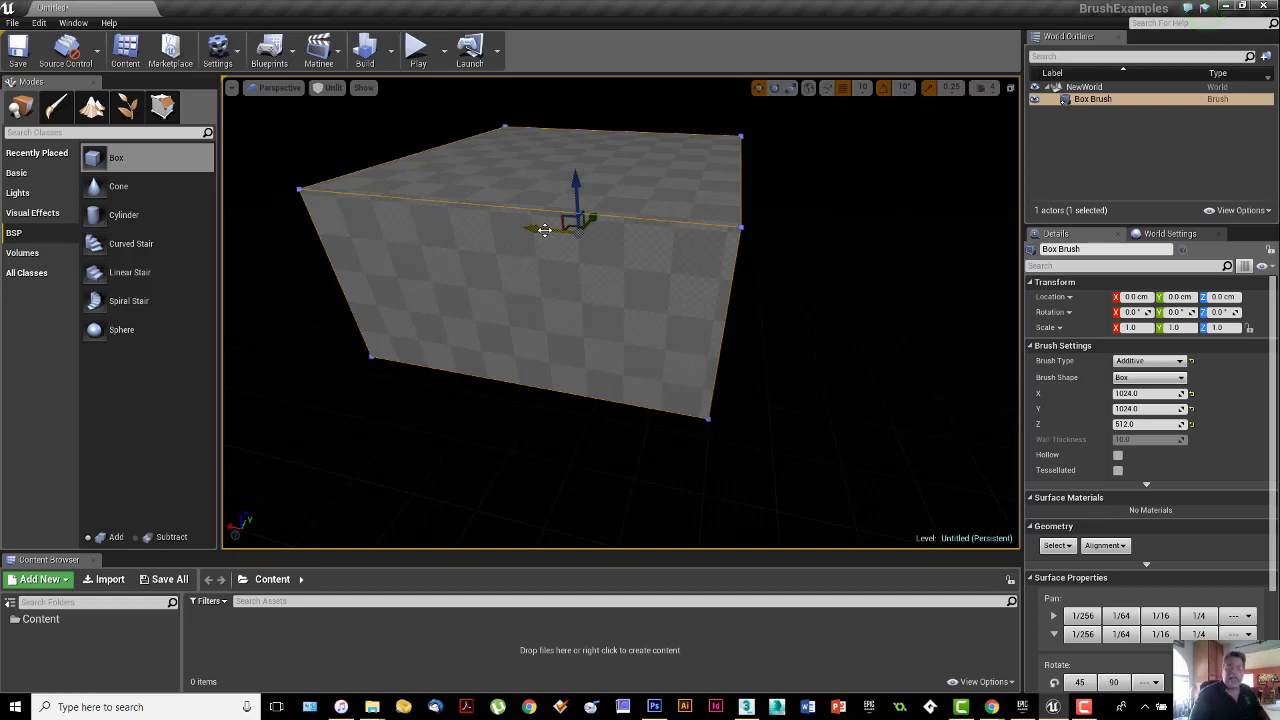
alt+drag(543, 230, 886, 321)
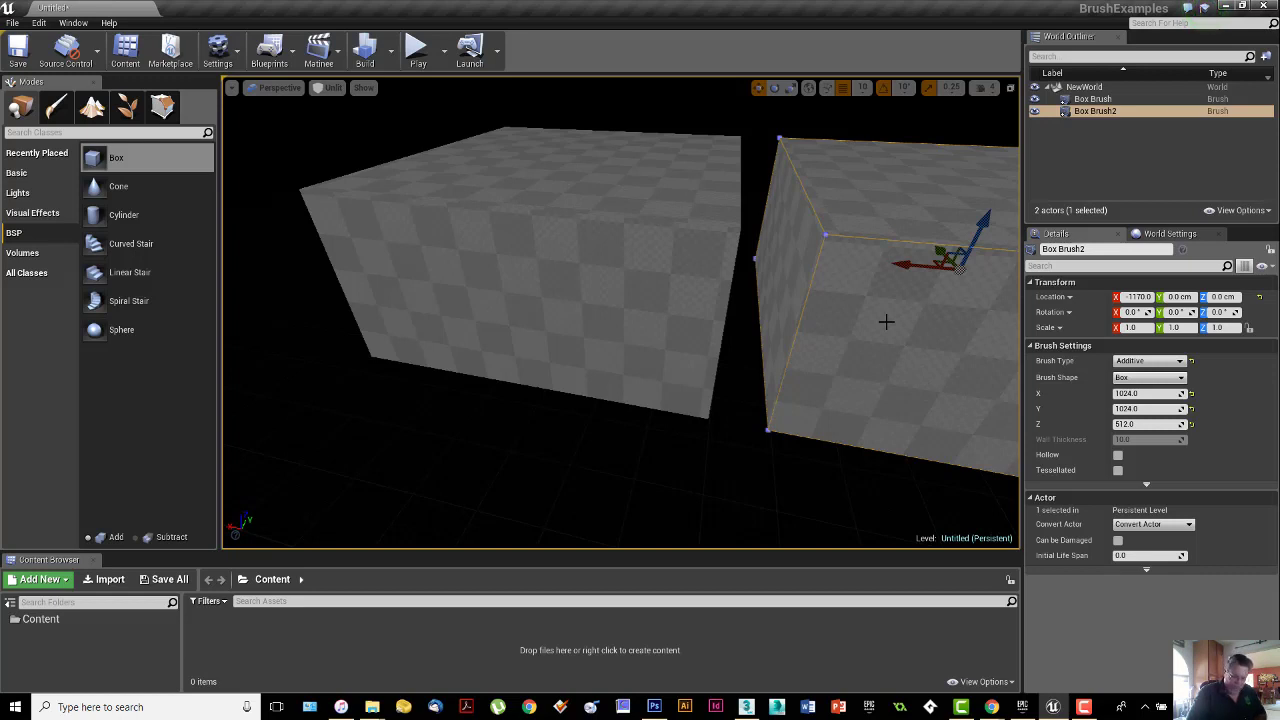
key(Delete)
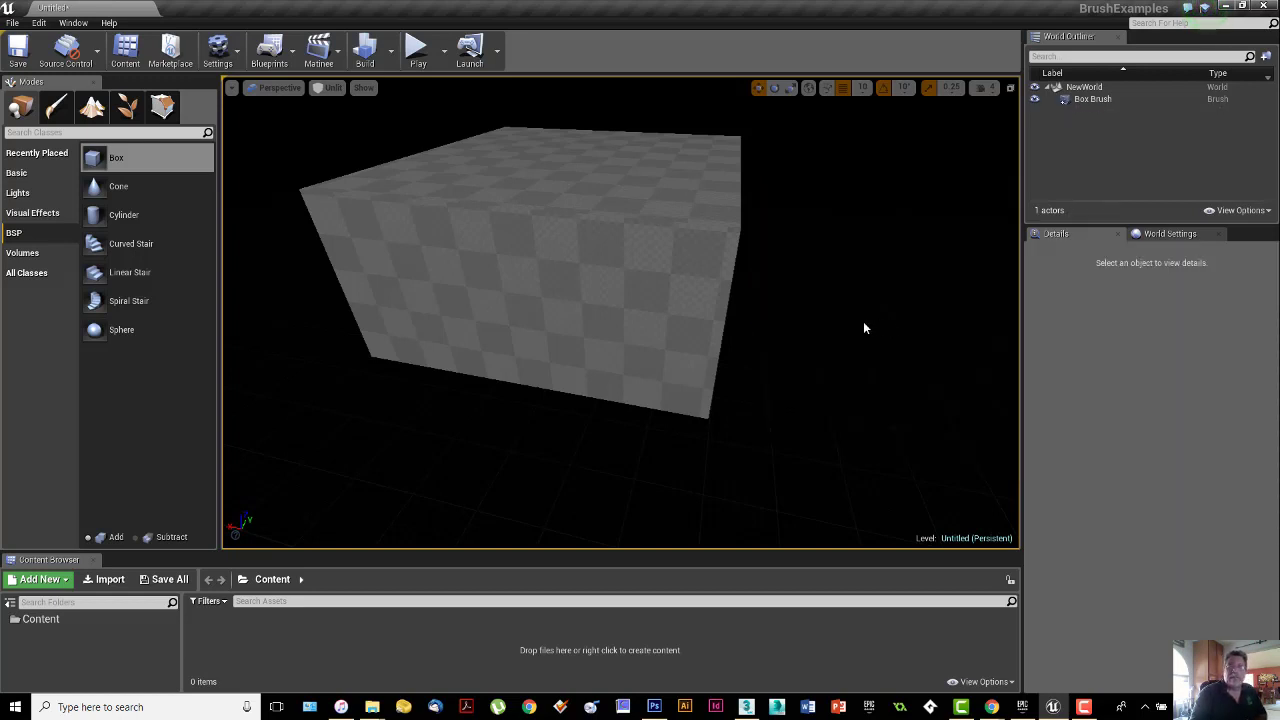
Select the box brush's side face and examine the brush from the side and above.
right_drag(864, 323, 849, 322)
click(616, 299)
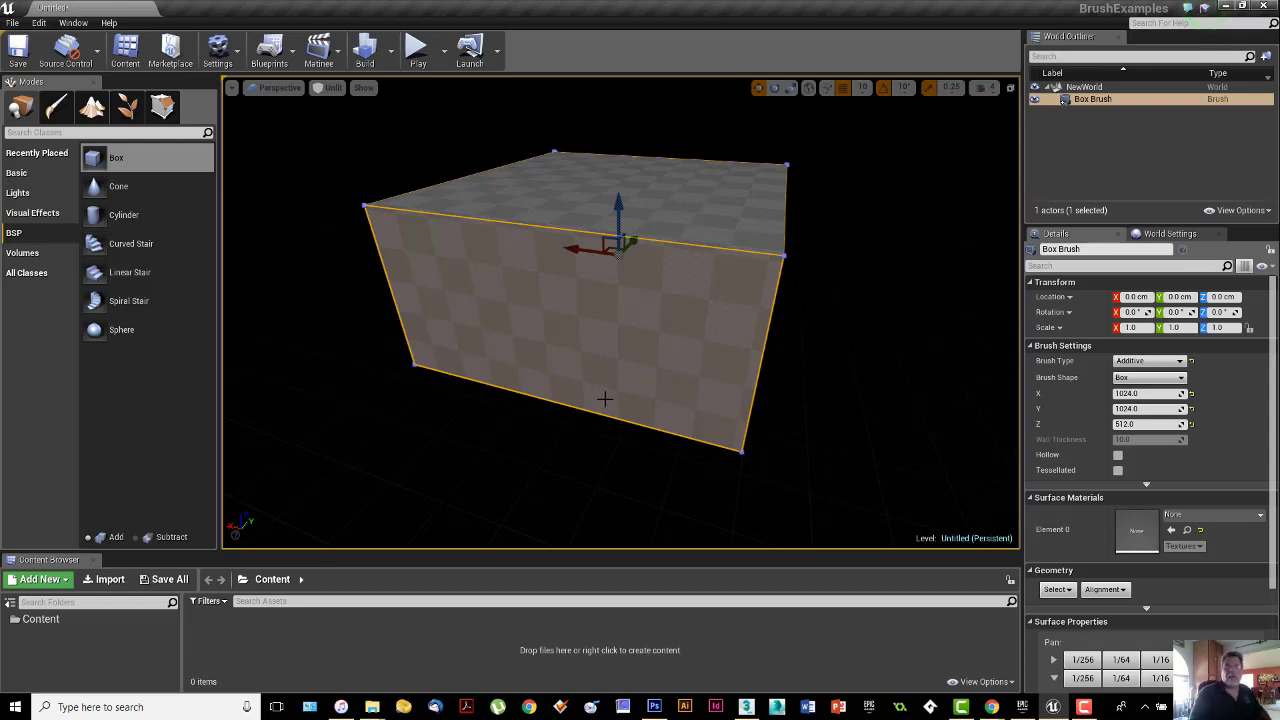
mouse_move(620, 320)
right_down()
mouse_move(630, 270)
mouse_move(624, 344)
right_up()
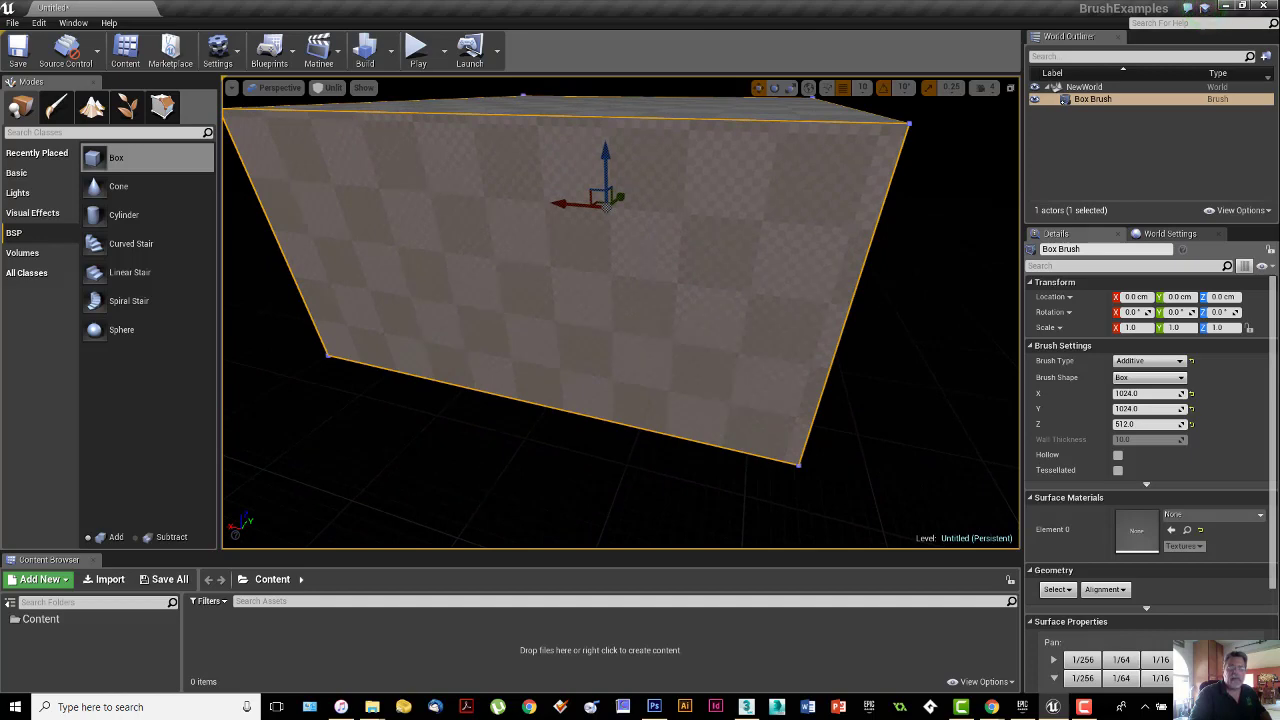
middle_drag(633, 401, 633, 391)
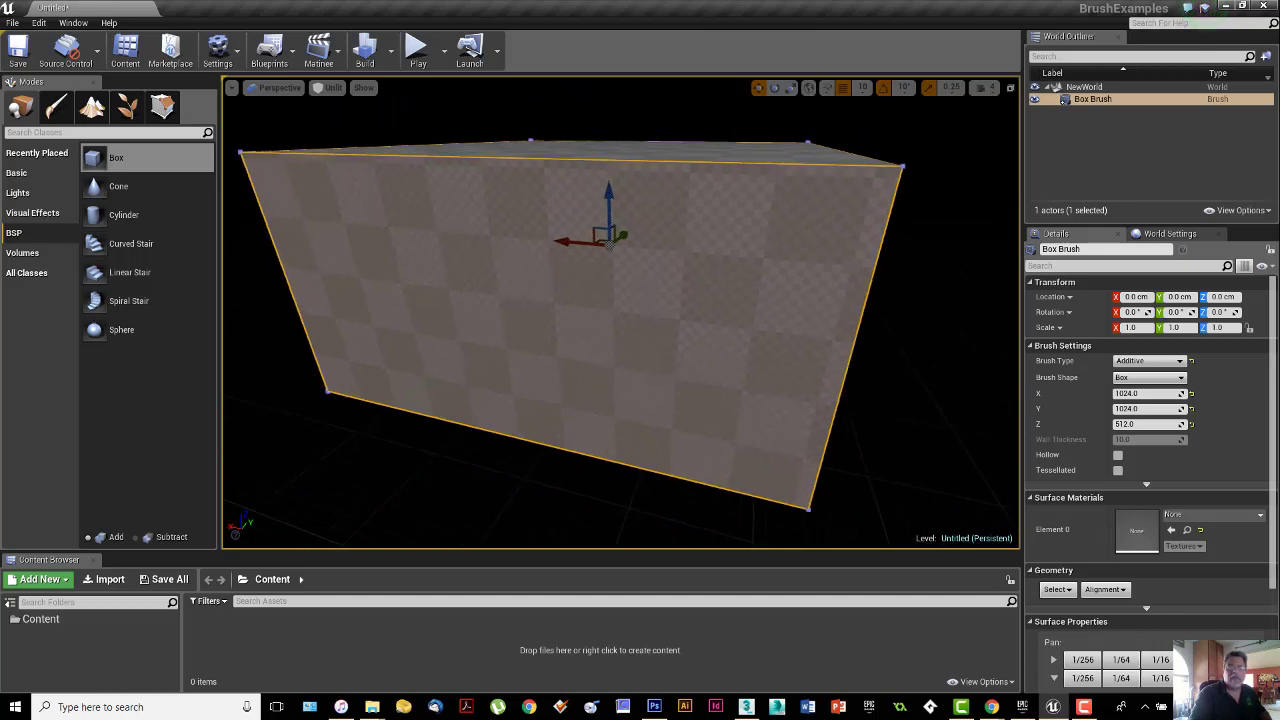
right_drag(620, 344, 545, 330)
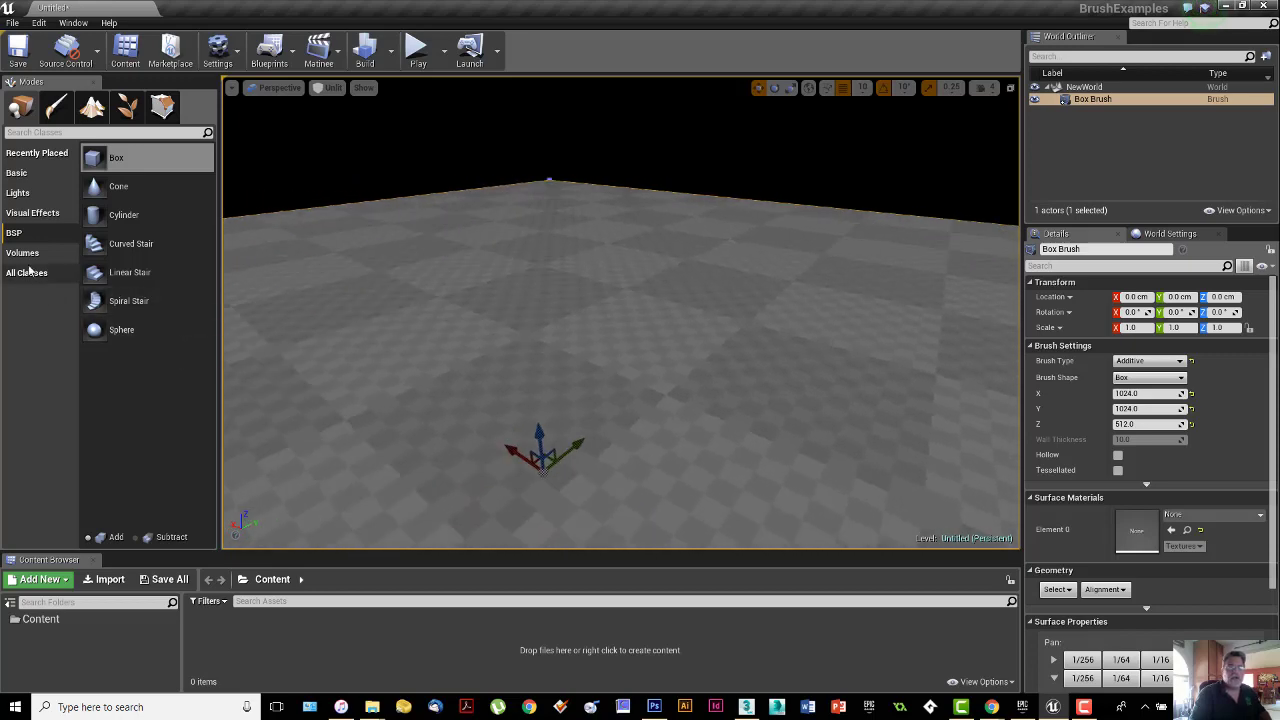
Place a Player Start on top of the box brush to compare scale, and delete it after viewing it.
click(20, 175)
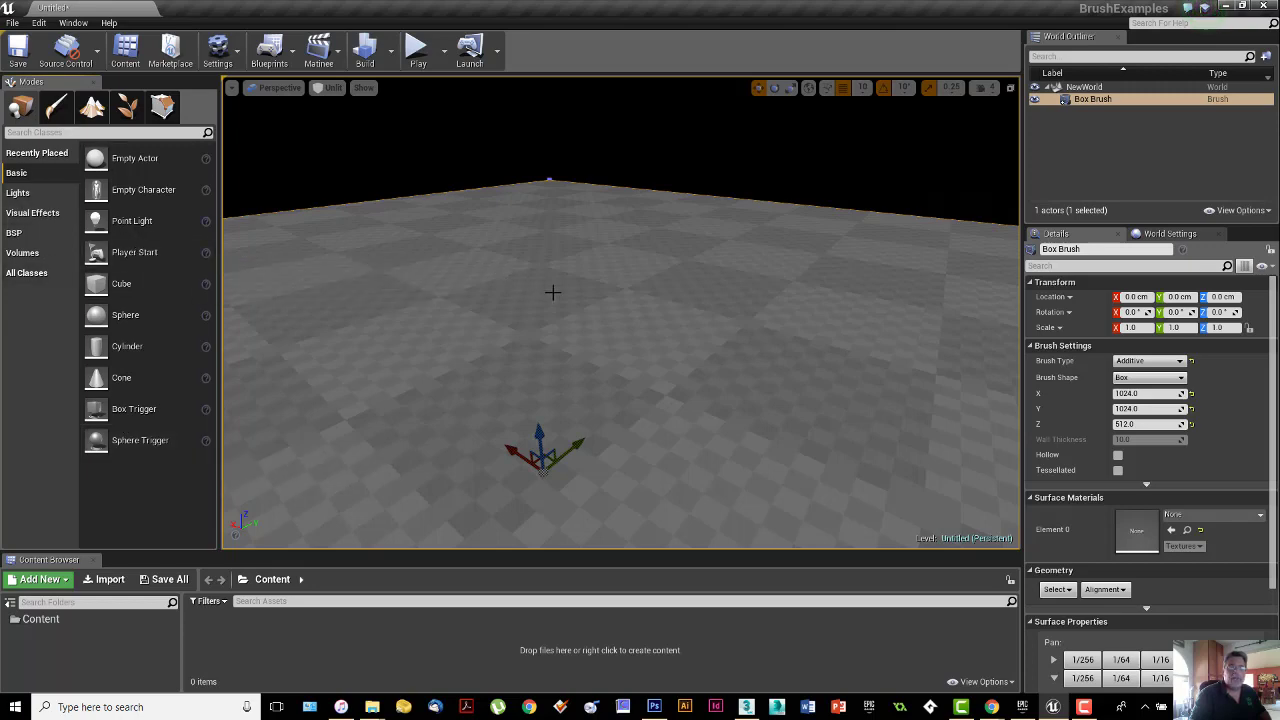
drag(134, 252, 556, 198)
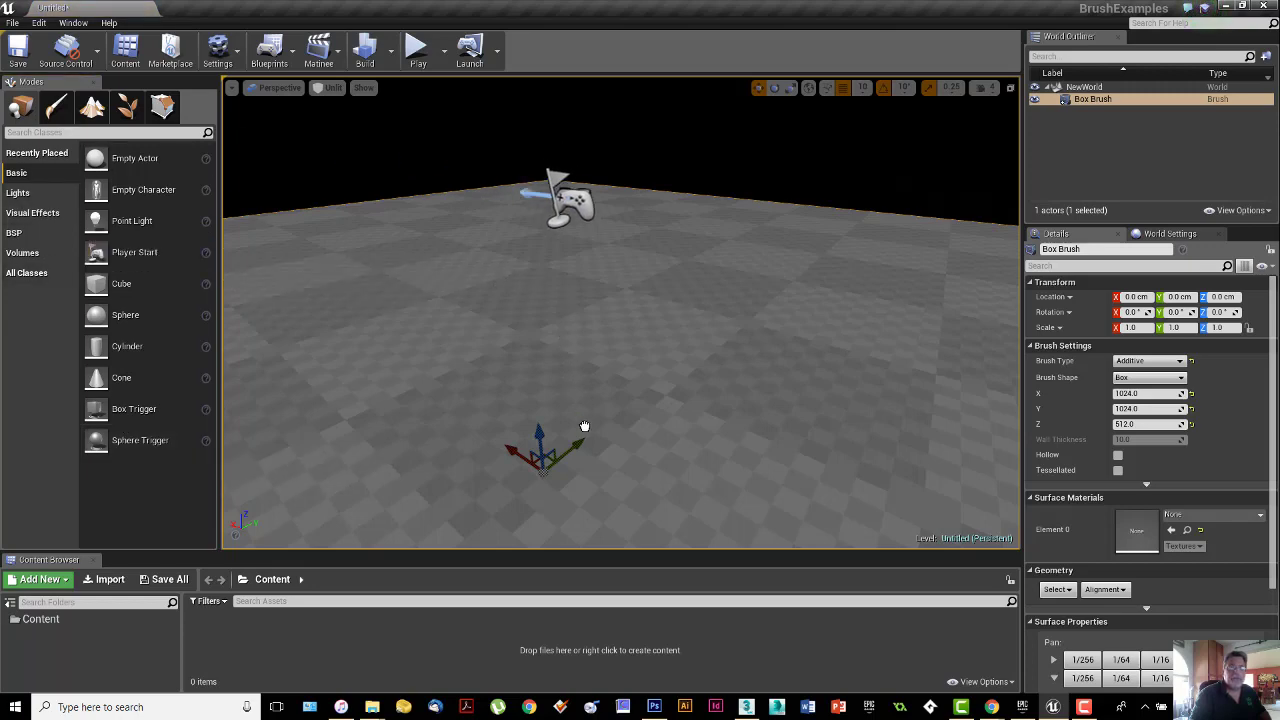
drag(584, 426, 576, 318)
key(f)
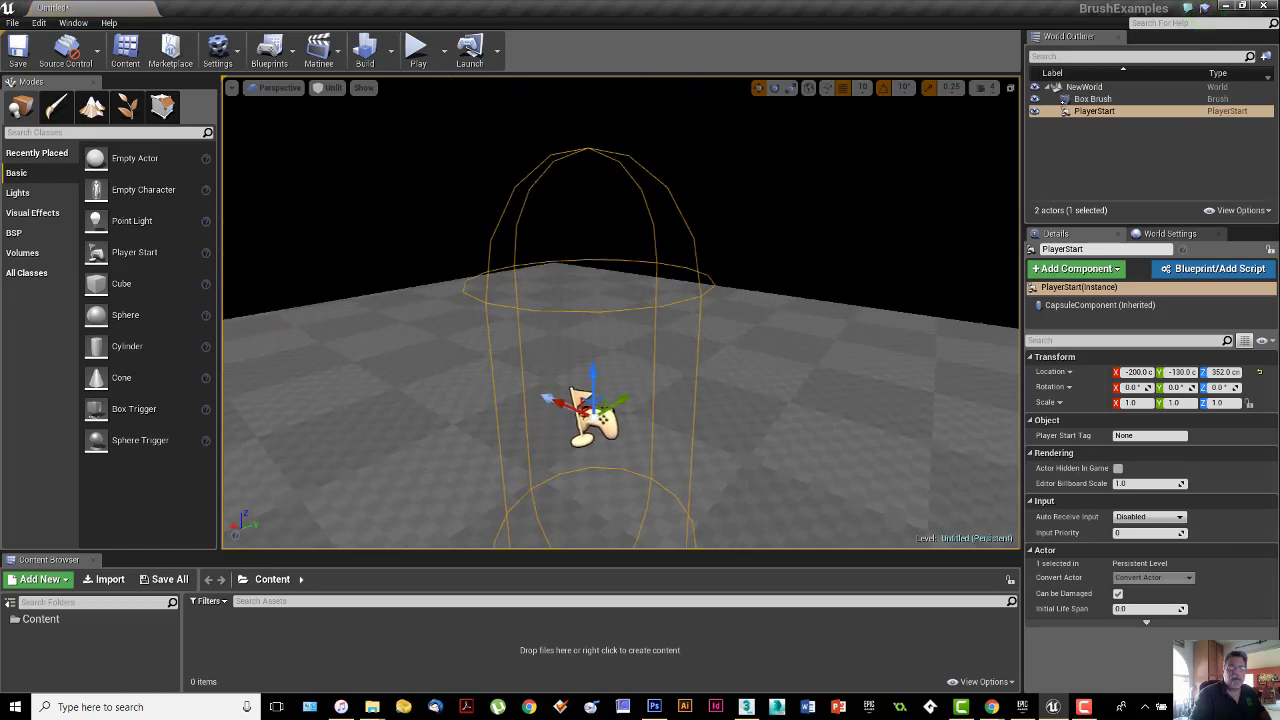
right_drag(764, 420, 768, 436)
drag(764, 420, 764, 375)
right_drag(669, 252, 674, 268)
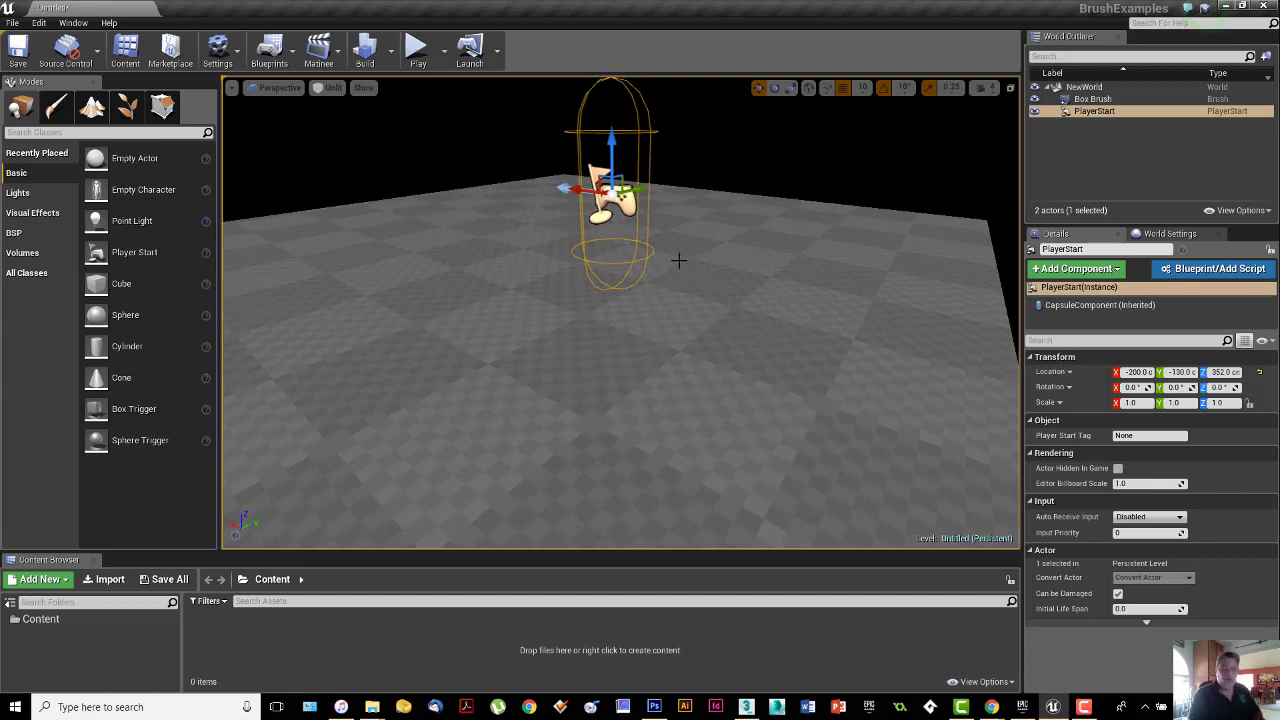
key(Delete)
Duplicate the box brush along the X axis, placing the copy at about X -210 cm.
mouse_move(657, 271)
mouse_down()
mouse_move(700, 271)
mouse_move(695, 360)
mouse_up()
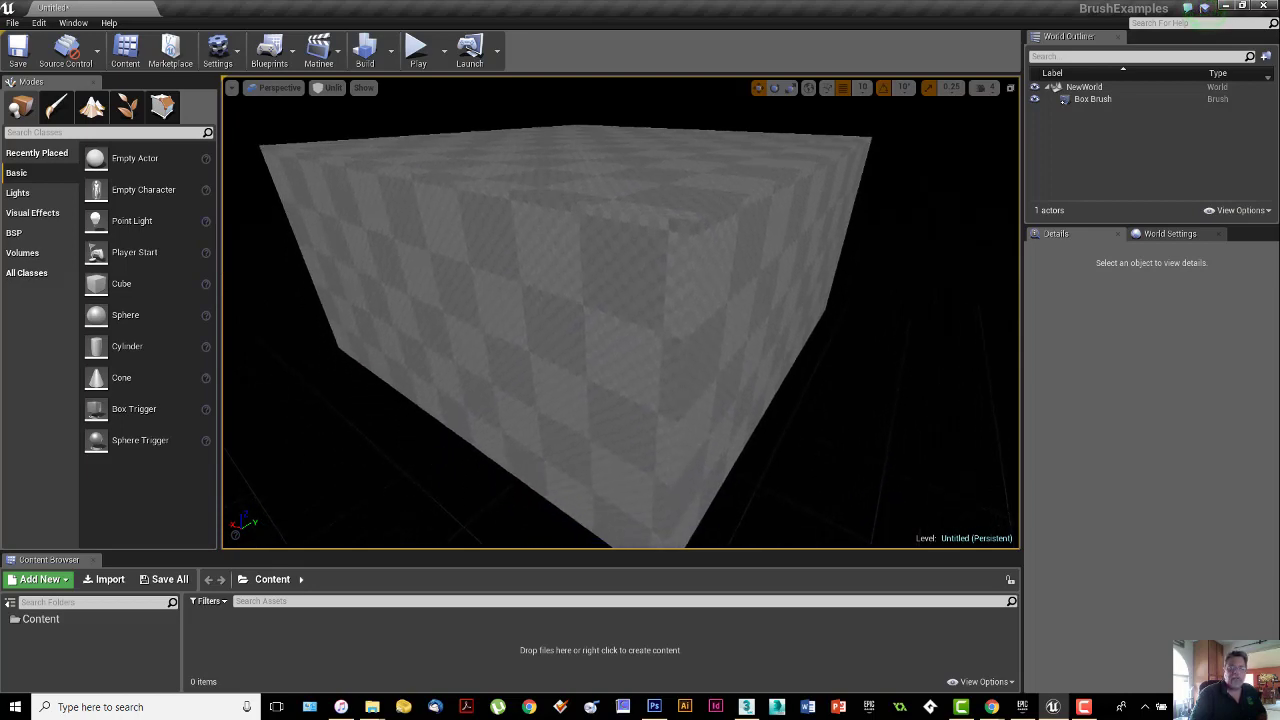
mouse_move(567, 474)
right_down()
mouse_move(565, 500)
mouse_move(567, 474)
right_up()
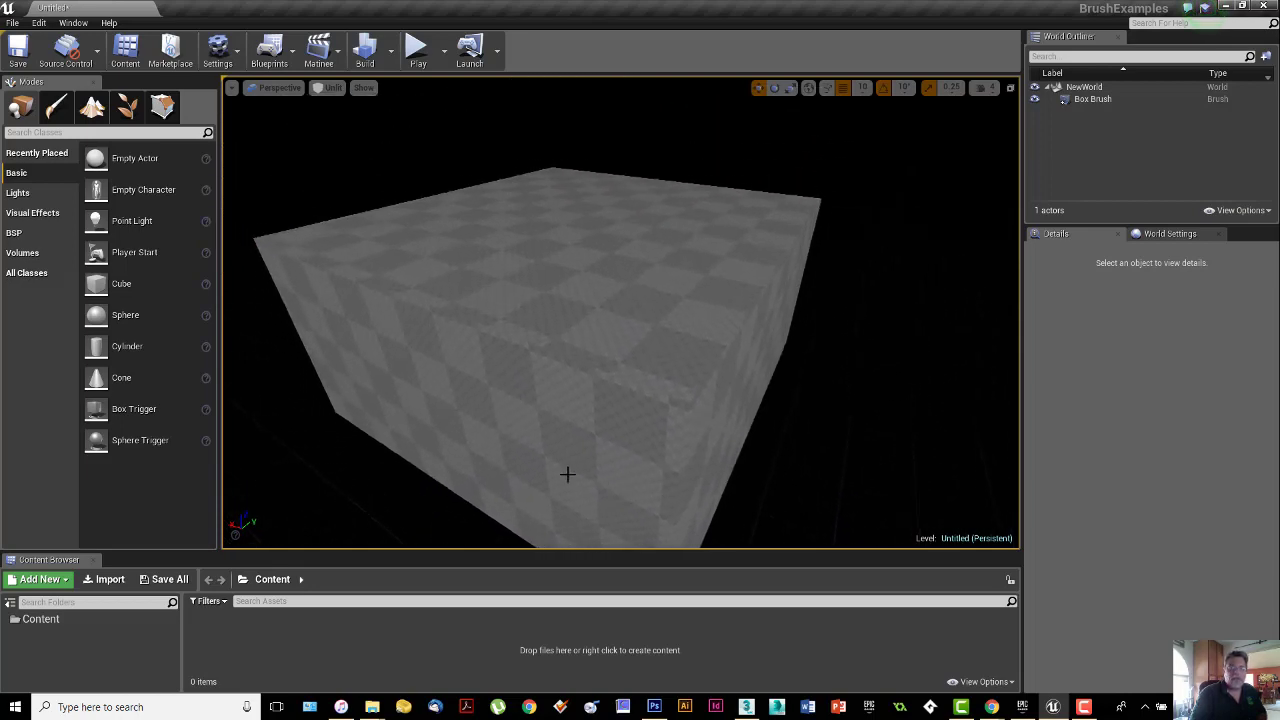
click(592, 370)
drag(571, 320, 571, 300)
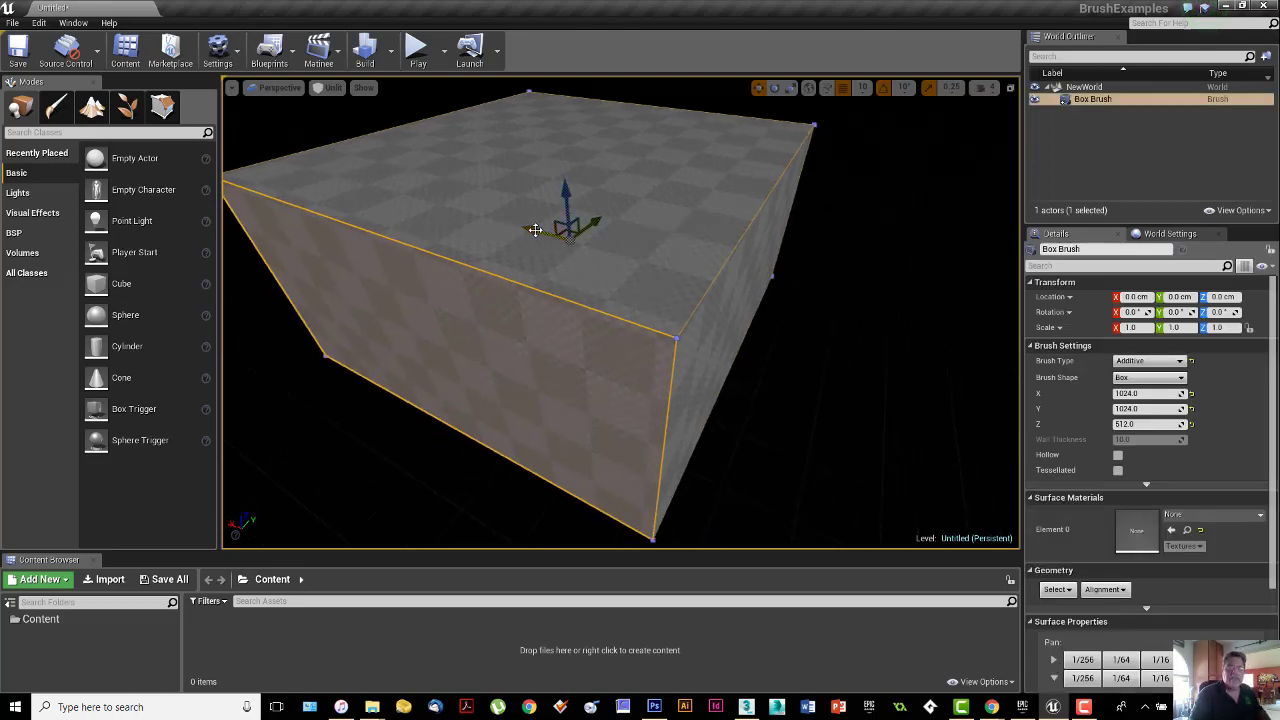
alt+drag(531, 229, 597, 260)
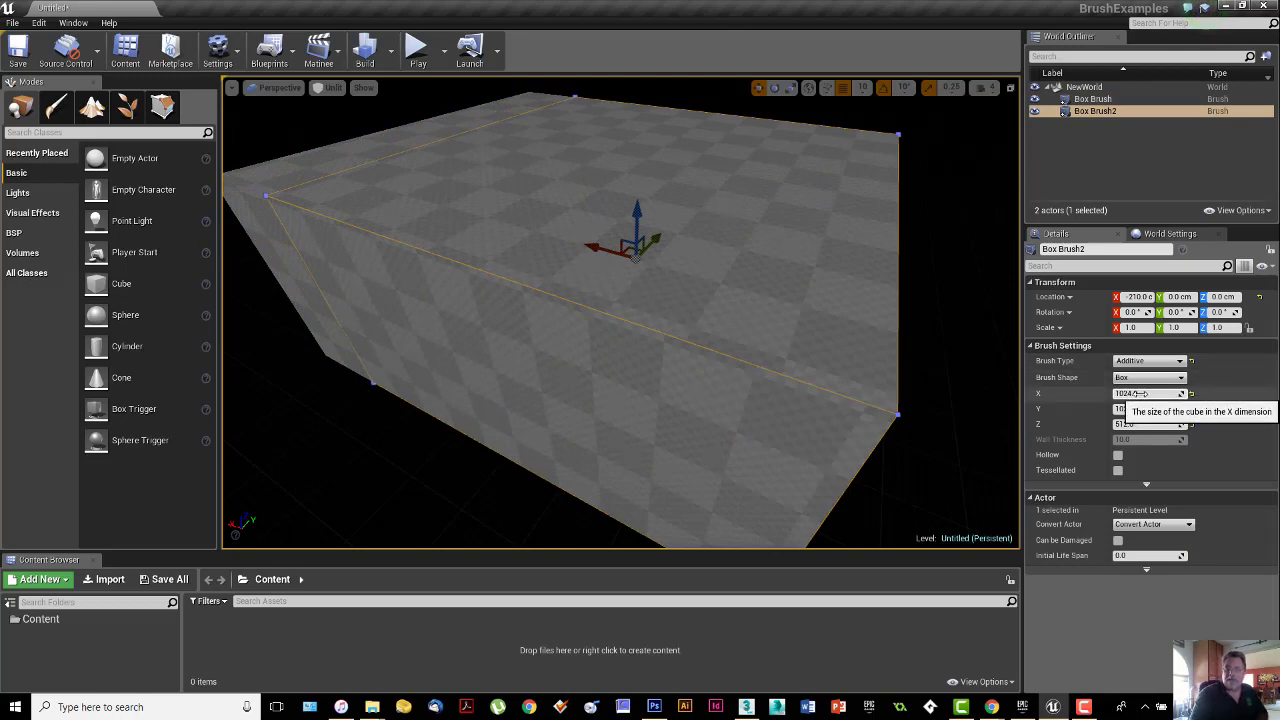
Resize the duplicated box brush to X 1000, Y 1000 and Z 488.
click(1140, 394)
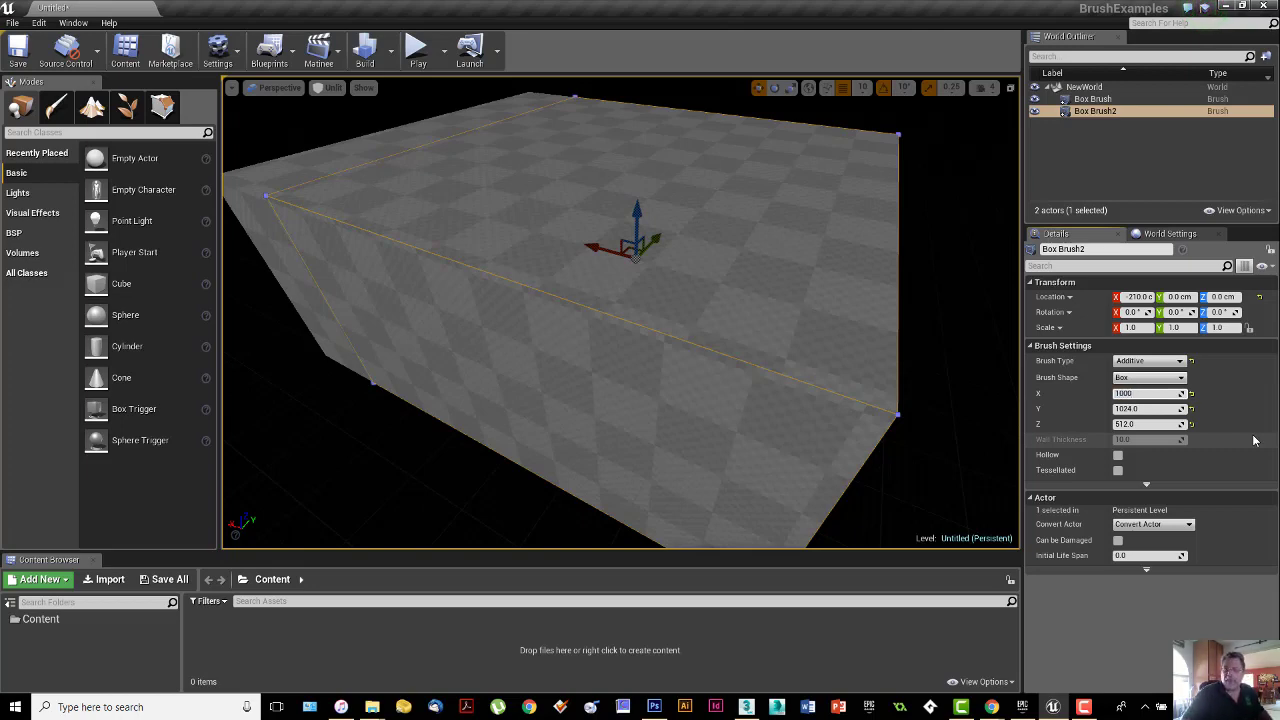
key(Tab)
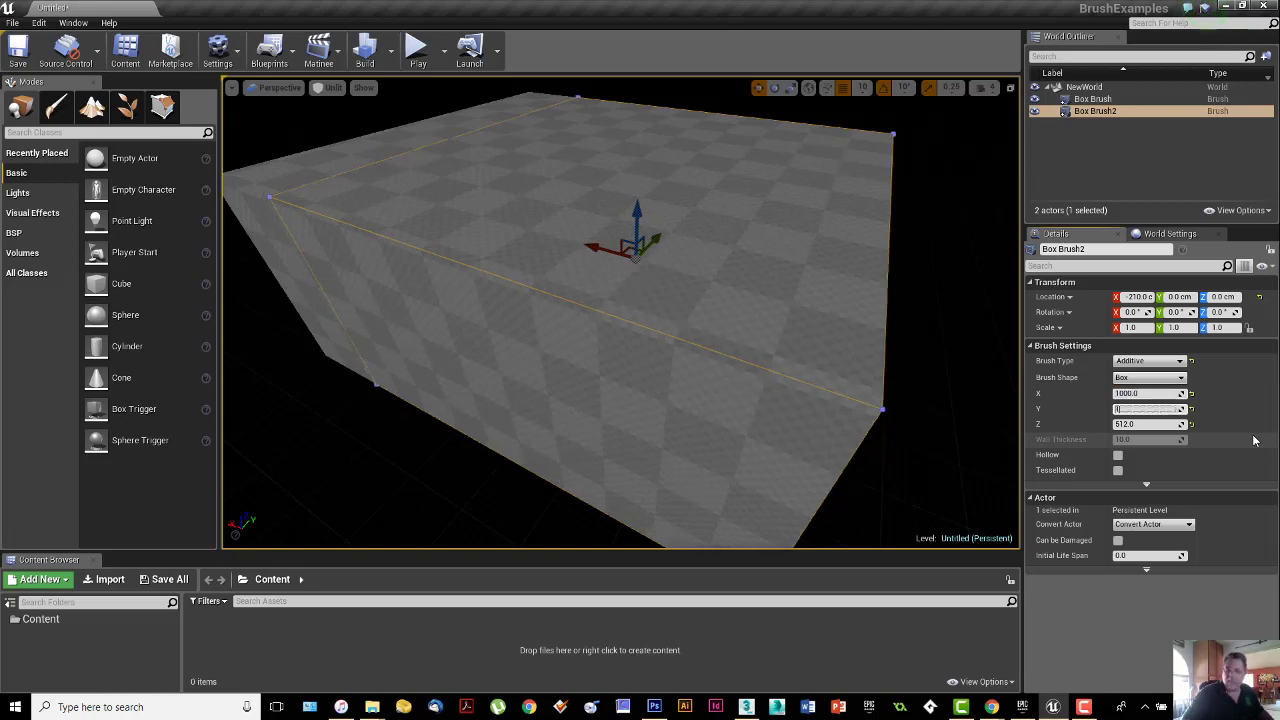
text(1000)
key(Tab)
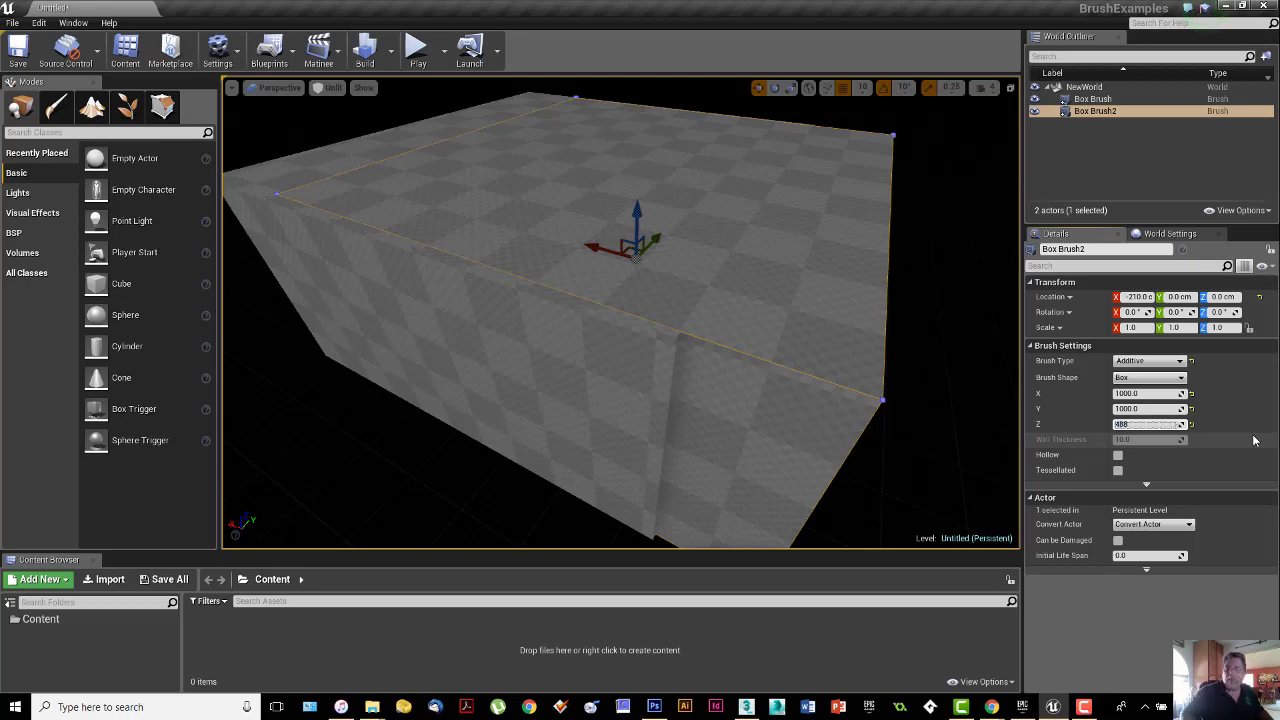
key(Return)
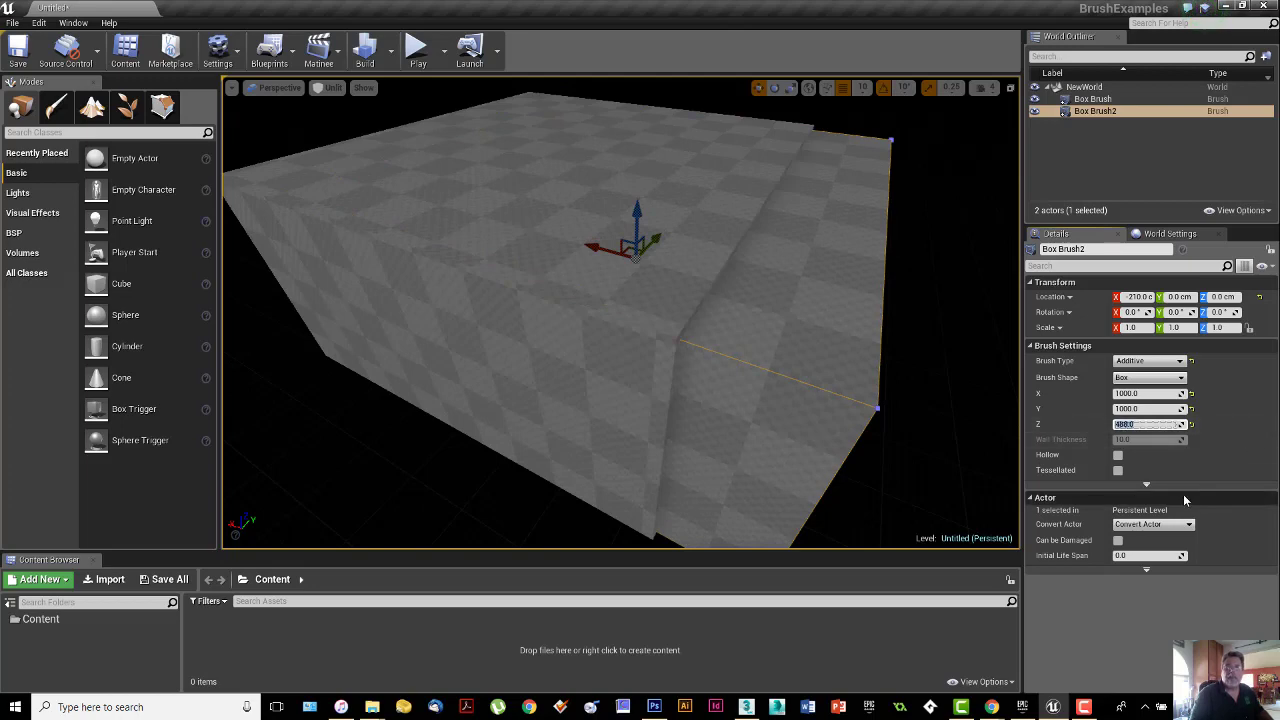
Centre the smaller box brush inside the original by setting its X, Y and Z location to 0.
mouse_move(775, 427)
right_down()
mouse_move(660, 430)
mouse_move(690, 435)
mouse_move(680, 485)
mouse_move(685, 410)
mouse_move(735, 440)
right_up()
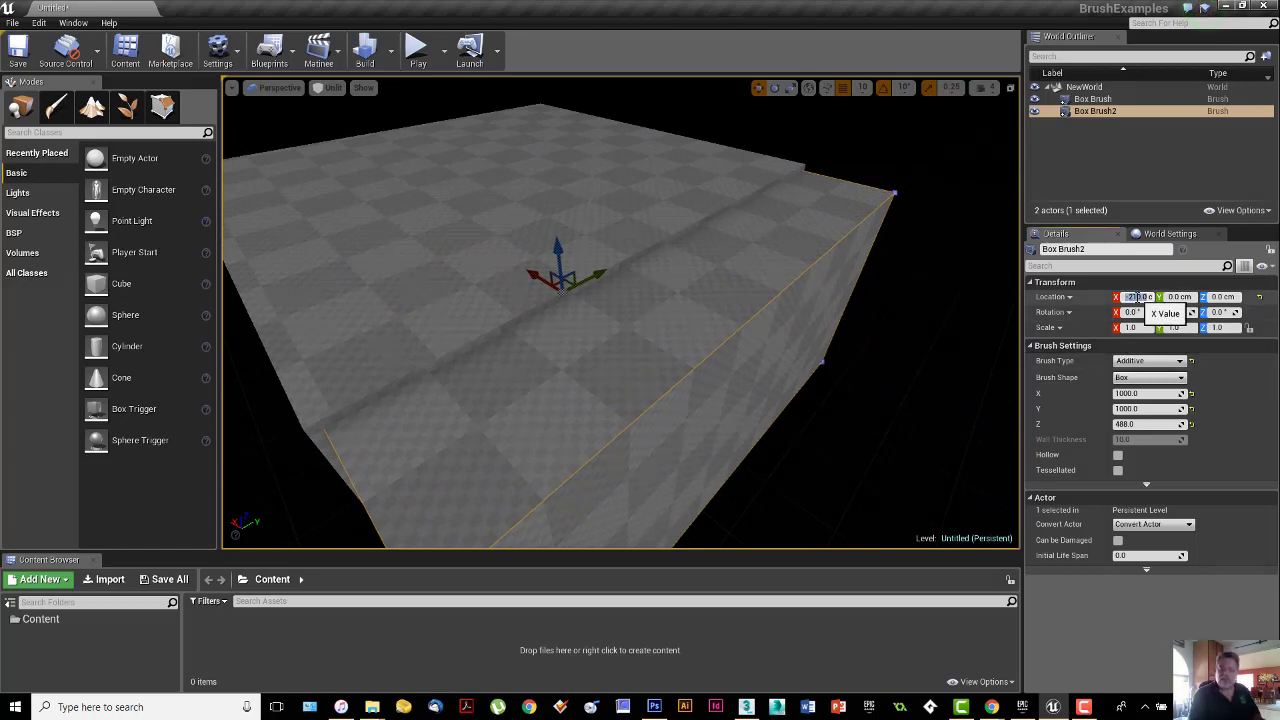
text(0)
double_click(1176, 298)
text(0)
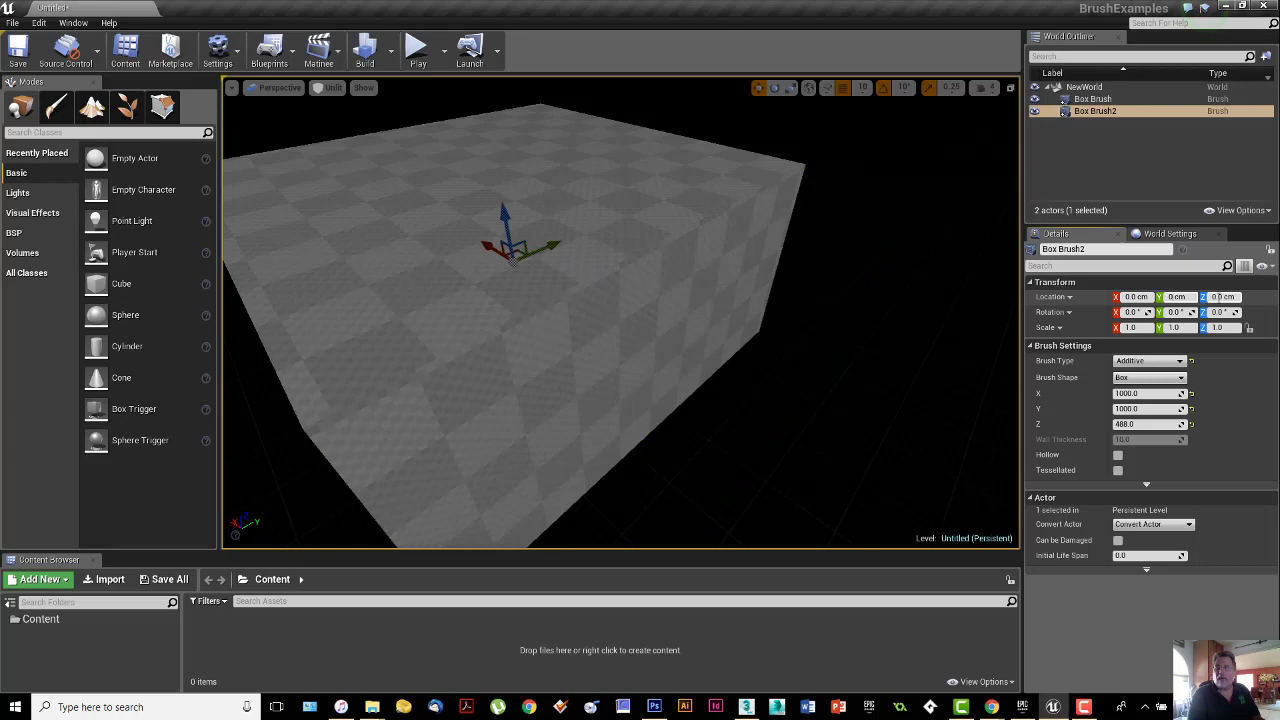
text(0)
key(Return)
Switch the viewport to Wireframe and compare the inner and outer box brushes from several angles.
right_drag(693, 335, 666, 320)
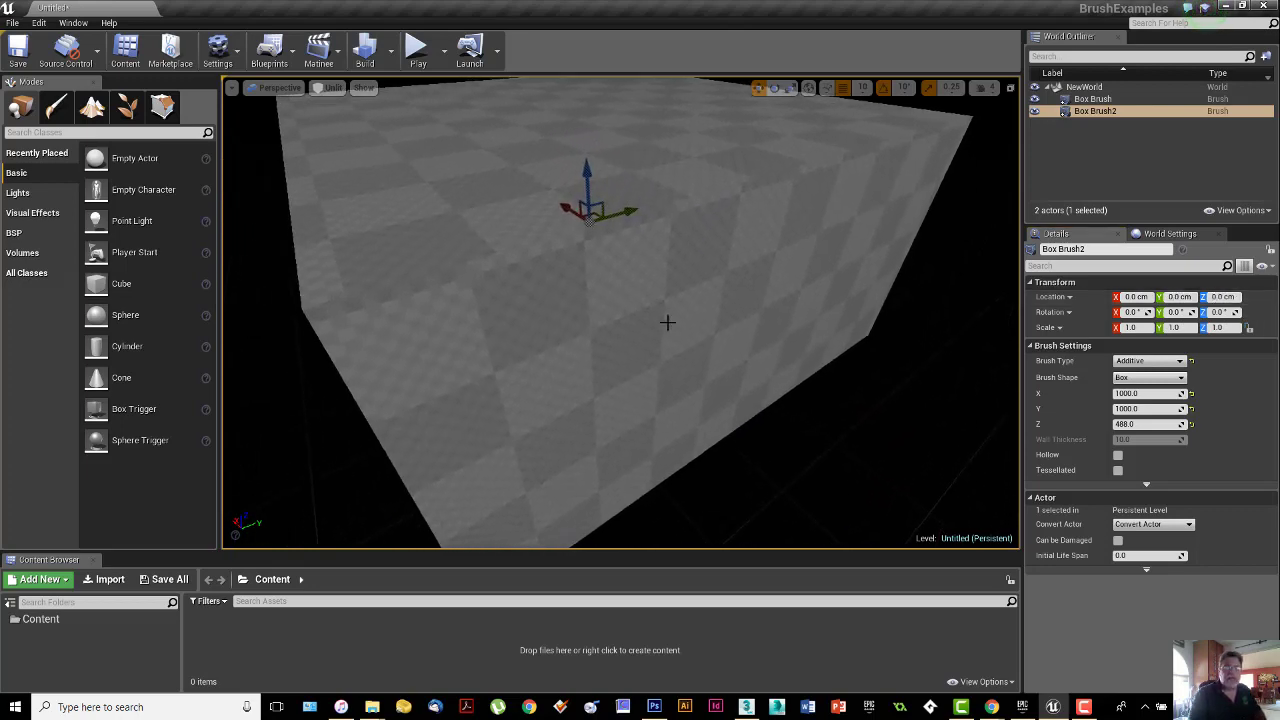
click(280, 88)
click(331, 89)
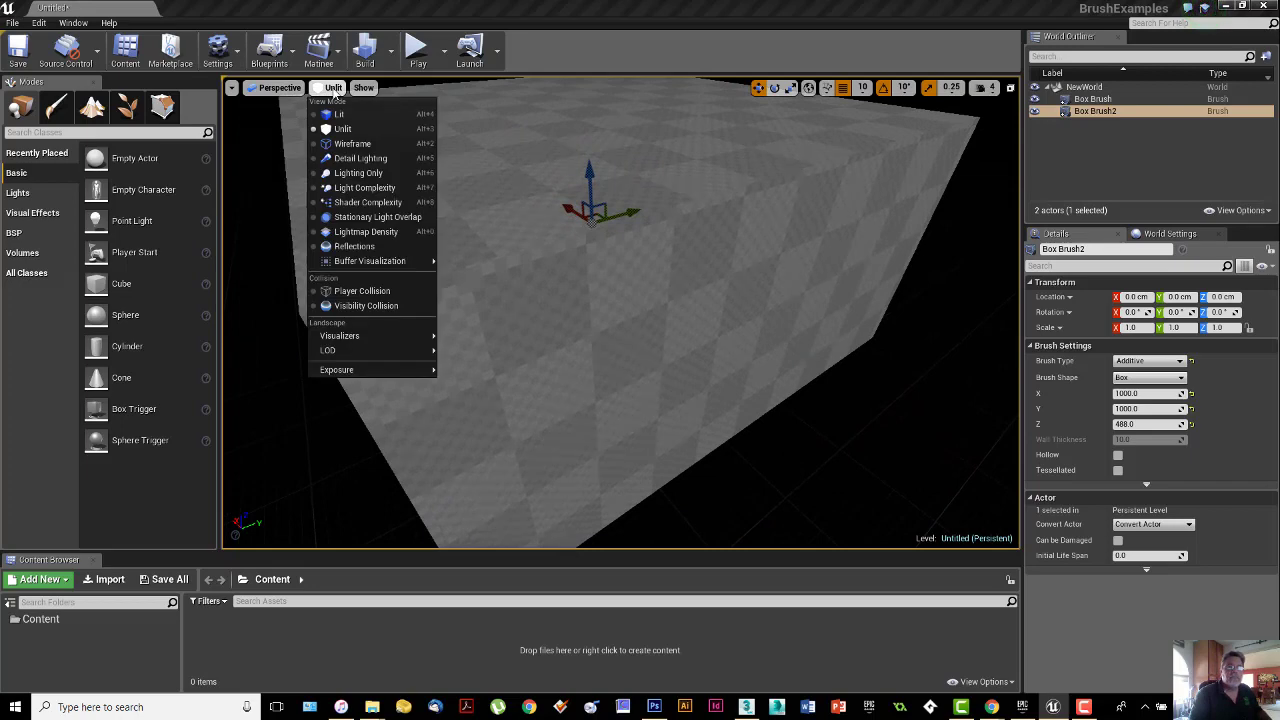
click(352, 143)
right_drag(566, 319, 597, 233)
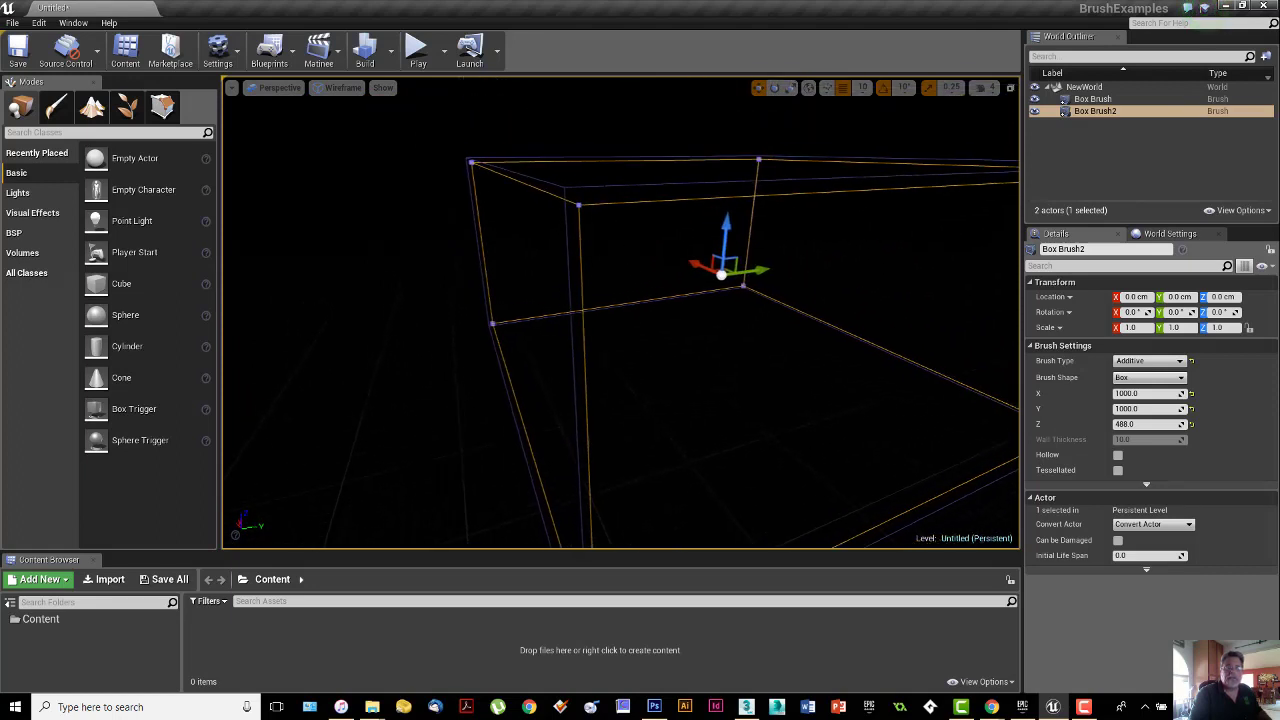
click(1093, 99)
click(1095, 111)
mouse_move(620, 316)
right_down()
mouse_move(690, 326)
mouse_move(674, 322)
mouse_move(732, 282)
mouse_move(734, 300)
right_up()
right_drag(578, 304, 445, 162)
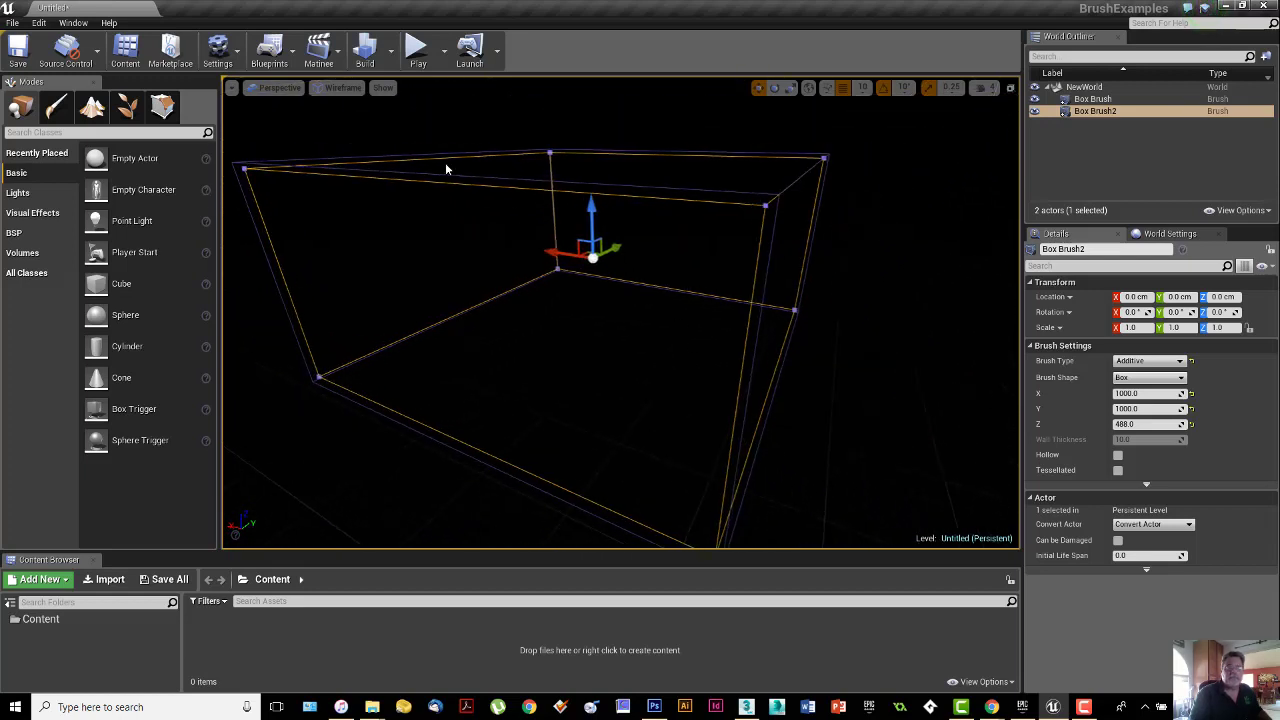
Return the viewport to Unlit mode and examine the outside of the nested box brushes.
click(342, 88)
click(342, 128)
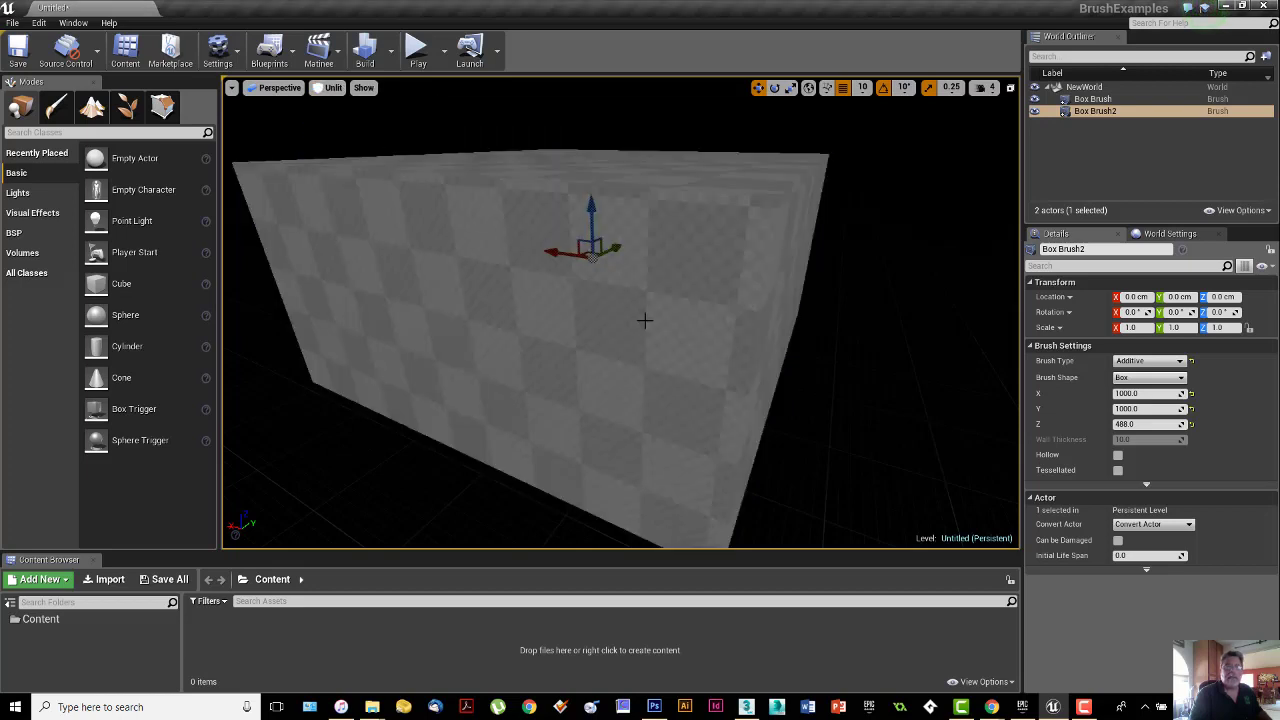
right_drag(643, 320, 625, 302)
mouse_move(660, 366)
right_down()
mouse_move(672, 335)
mouse_move(672, 380)
mouse_move(648, 340)
right_up()
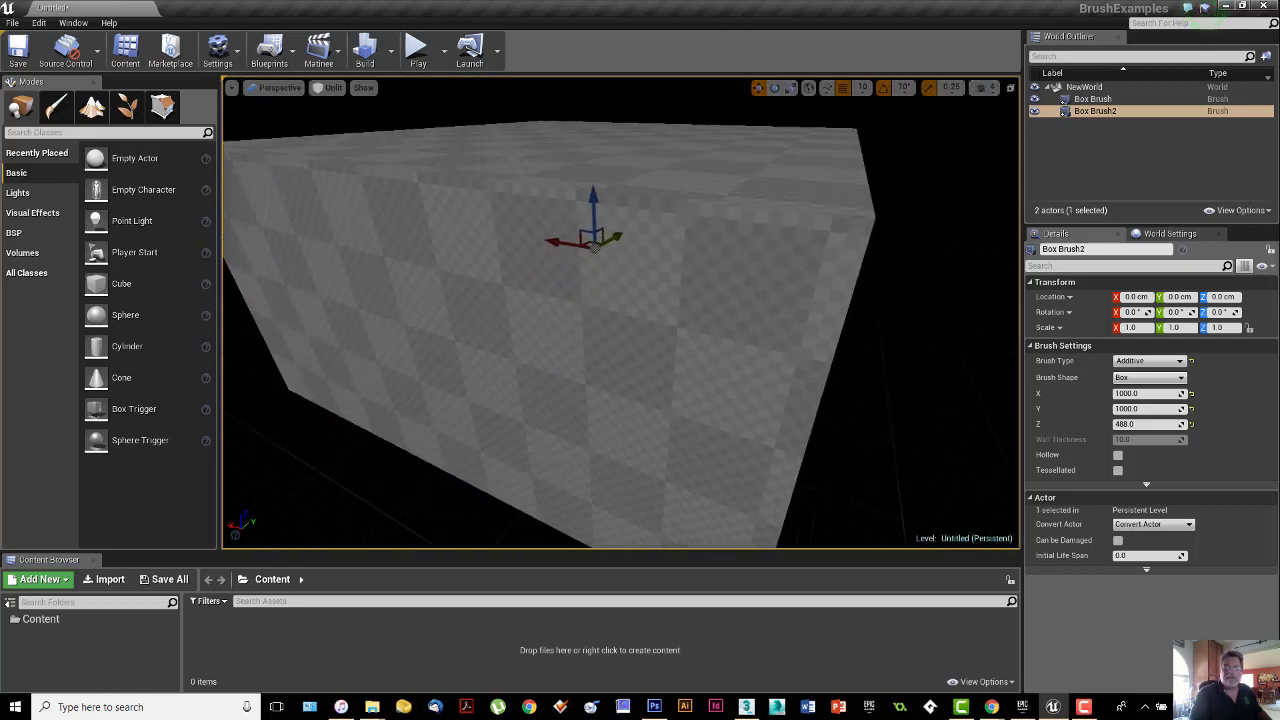
Change the inner box brush's Brush Type to Subtractive.
click(1098, 111)
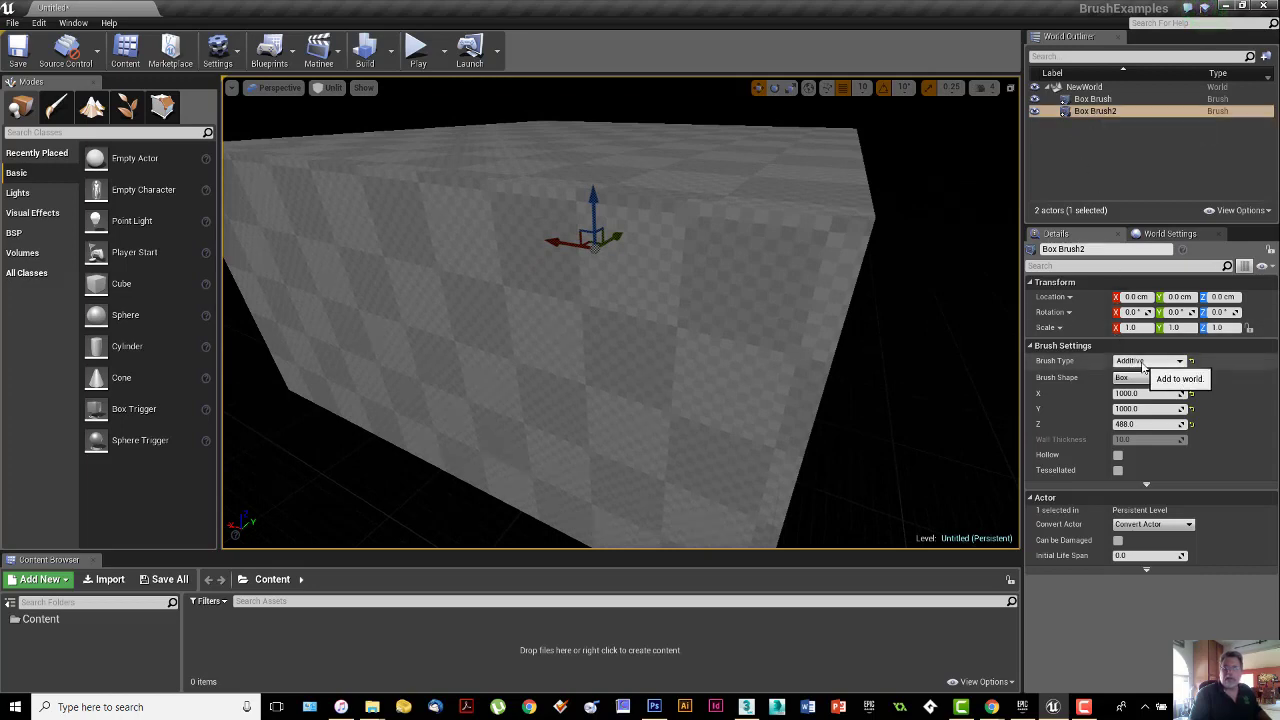
click(1143, 361)
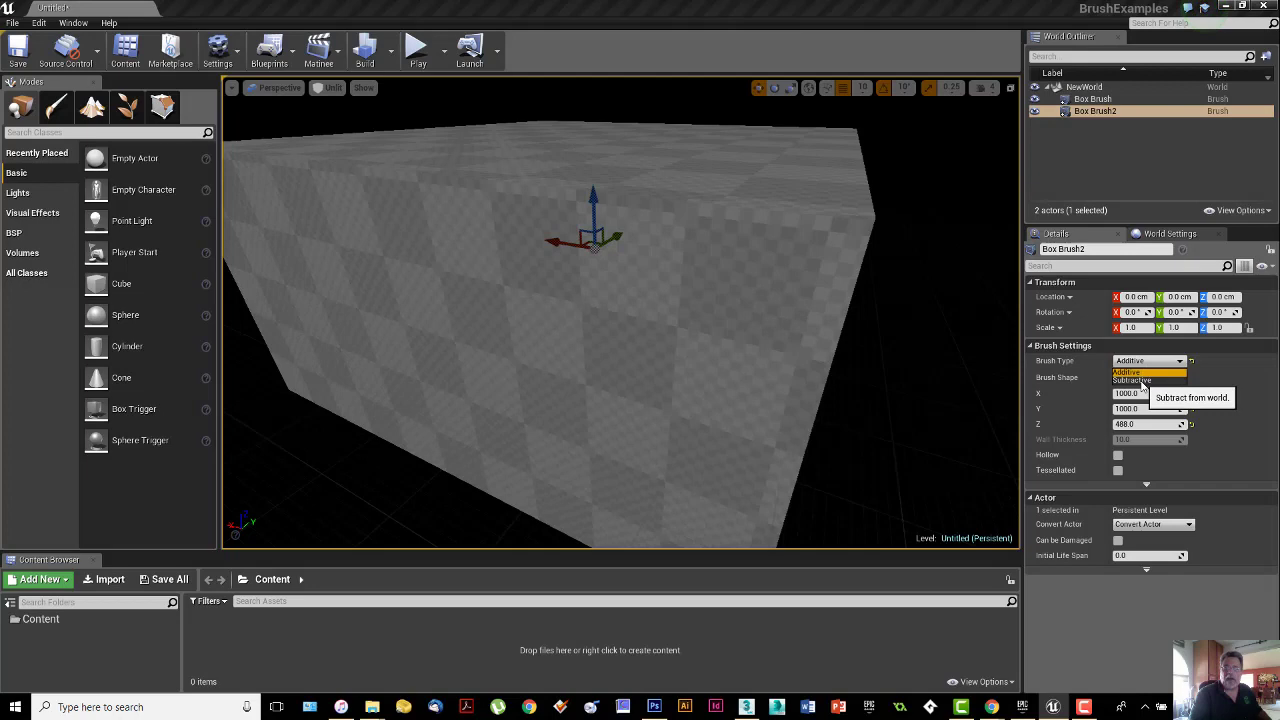
click(1136, 380)
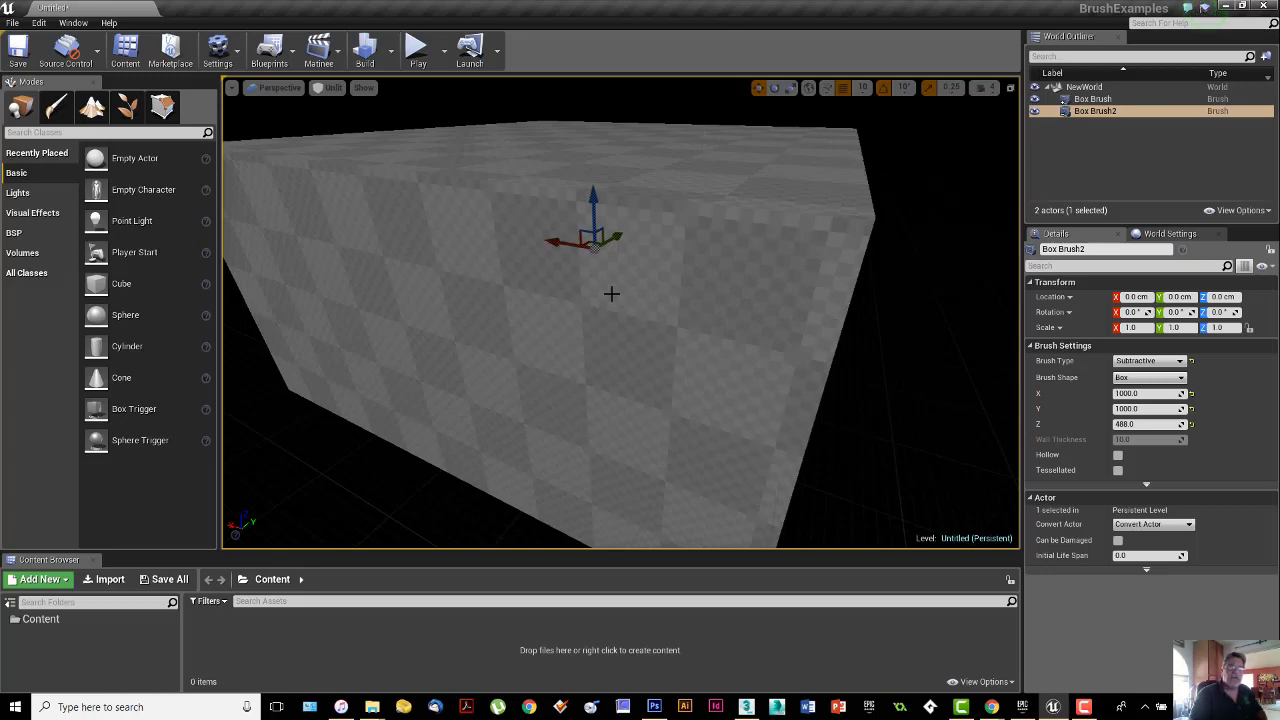
Try moving the subtractive box brush below the outer box to about Z -199 cm, and undo the move.
mouse_move(620, 312)
right_down()
mouse_move(618, 368)
mouse_move(627, 339)
right_up()
key(w)
mouse_move(666, 228)
right_down()
mouse_move(677, 216)
mouse_move(647, 174)
mouse_move(652, 197)
mouse_move(480, 200)
mouse_move(590, 240)
mouse_move(540, 249)
mouse_move(603, 262)
mouse_move(674, 241)
mouse_move(740, 170)
right_up()
drag(697, 259, 693, 279)
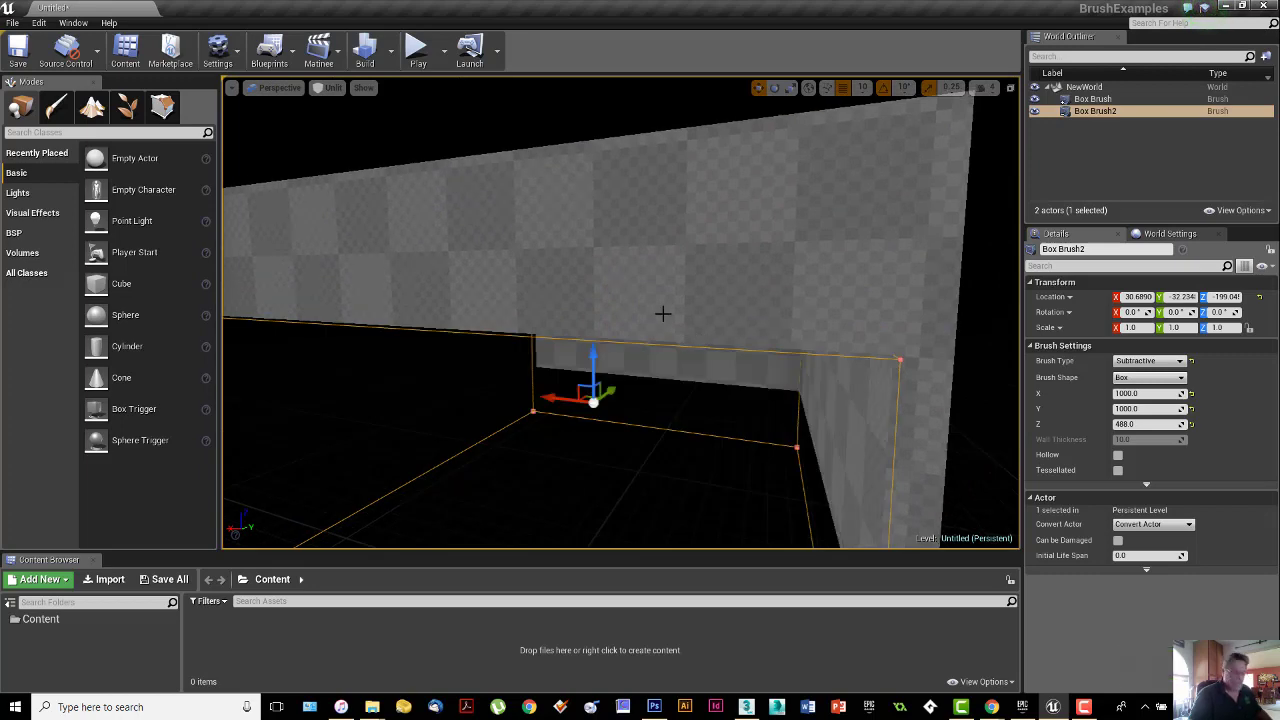
key(ctrl+z)
Inspect the hollowed room from inside and delete the subtractive inner box brush.
mouse_move(709, 363)
right_down()
mouse_move(690, 408)
mouse_move(727, 402)
mouse_move(688, 368)
mouse_move(691, 395)
right_up()
key(w)
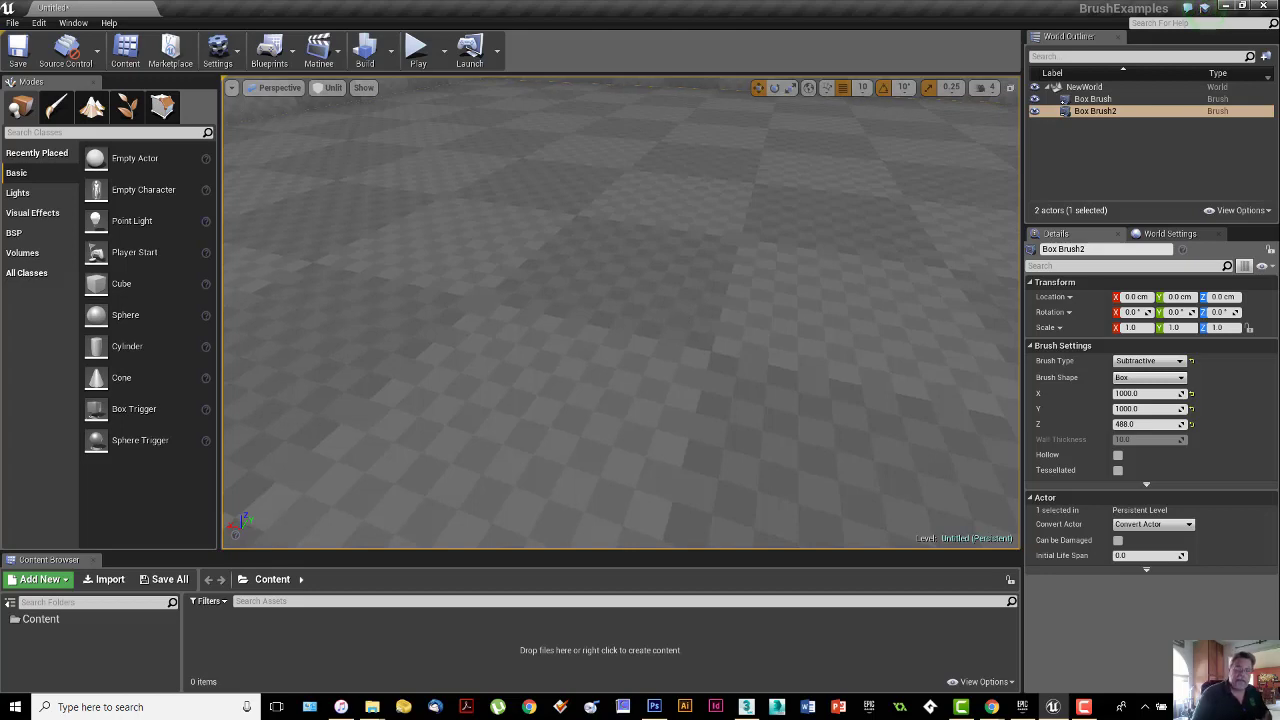
mouse_move(691, 395)
right_down()
mouse_move(692, 350)
mouse_move(724, 357)
right_up()
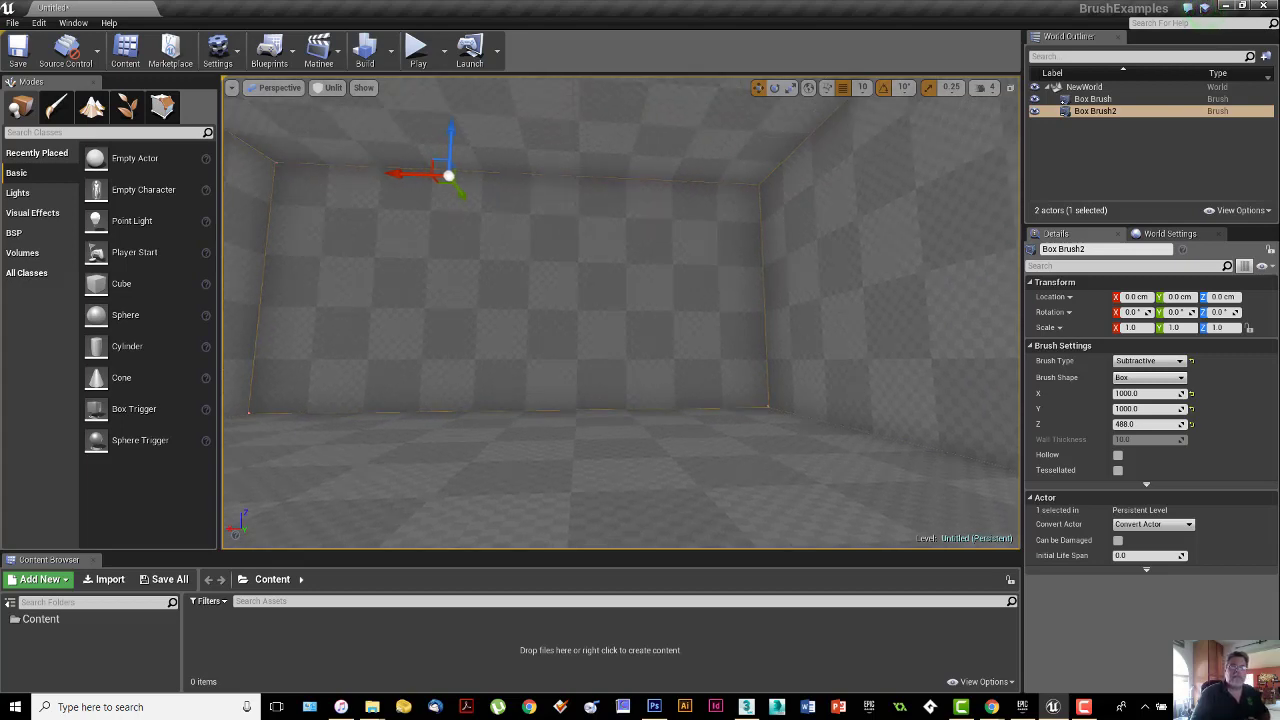
right_drag(636, 317, 617, 330)
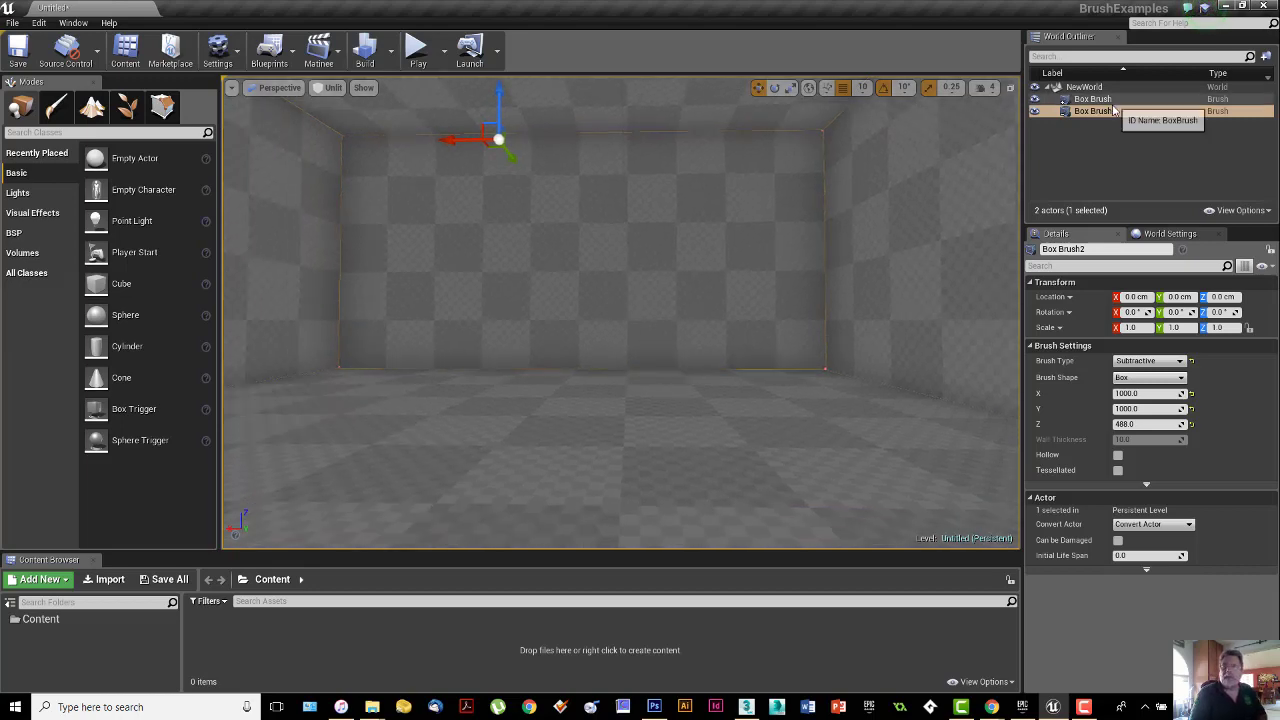
key(Delete)
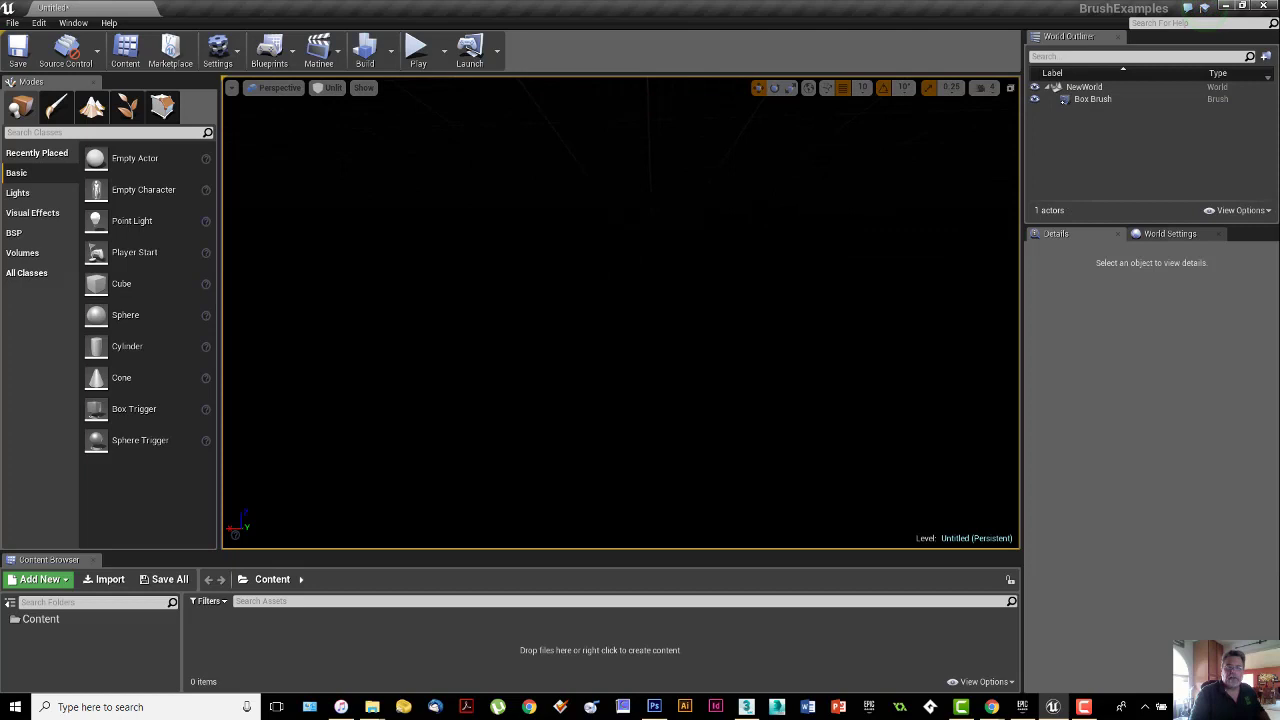
Select the remaining large box brush and enable its Hollow option.
key(s)
mouse_move(620, 313)
right_down()
mouse_move(608, 313)
mouse_move(608, 338)
right_up()
key(e)
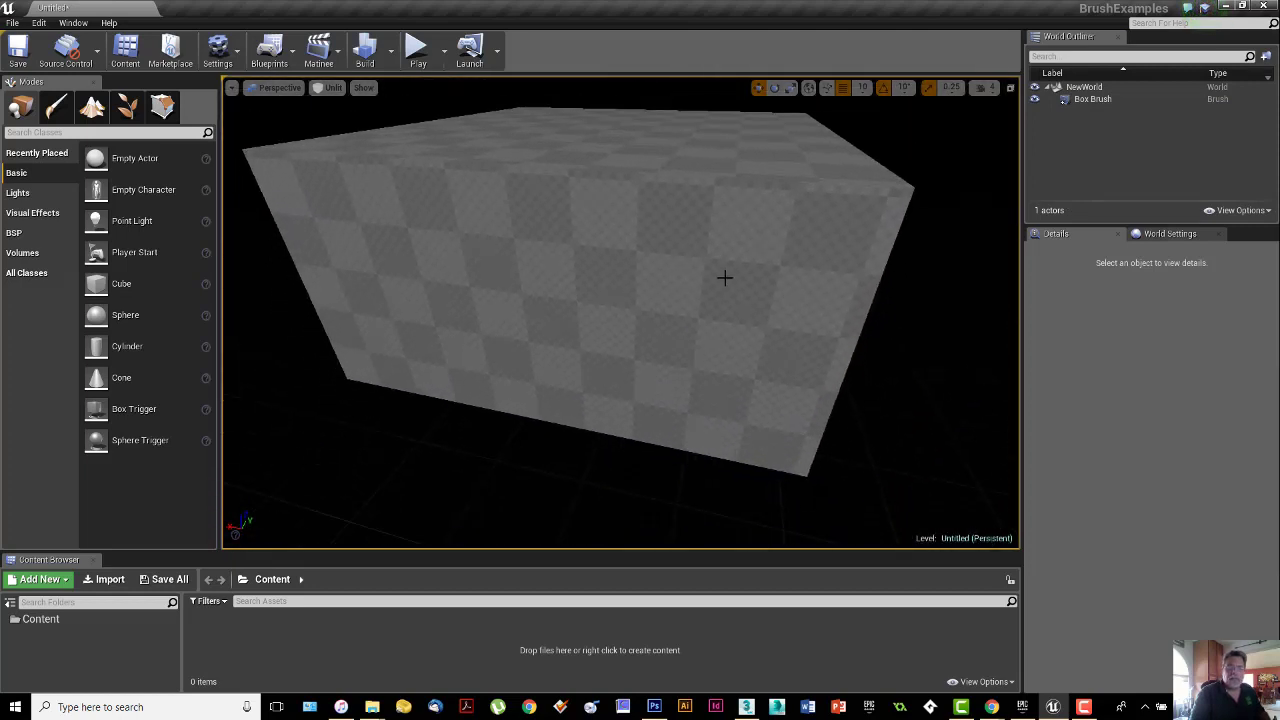
click(724, 278)
right_drag(724, 278, 723, 272)
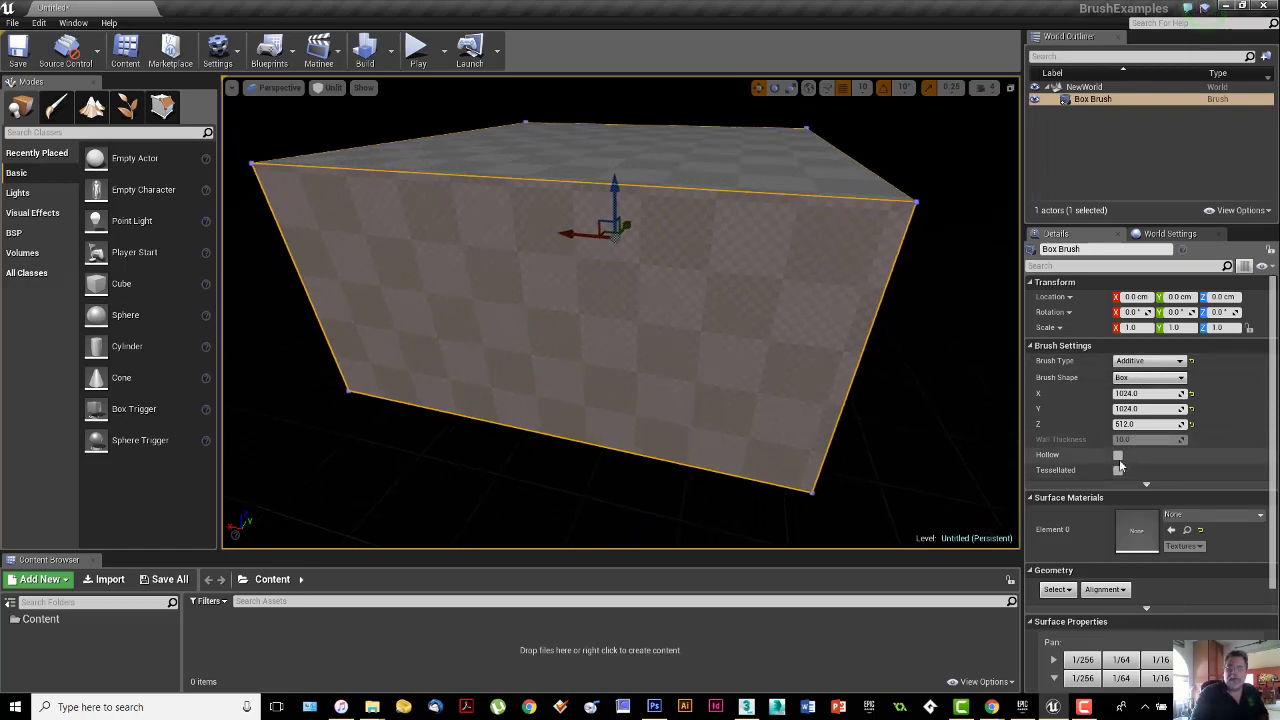
click(1119, 456)
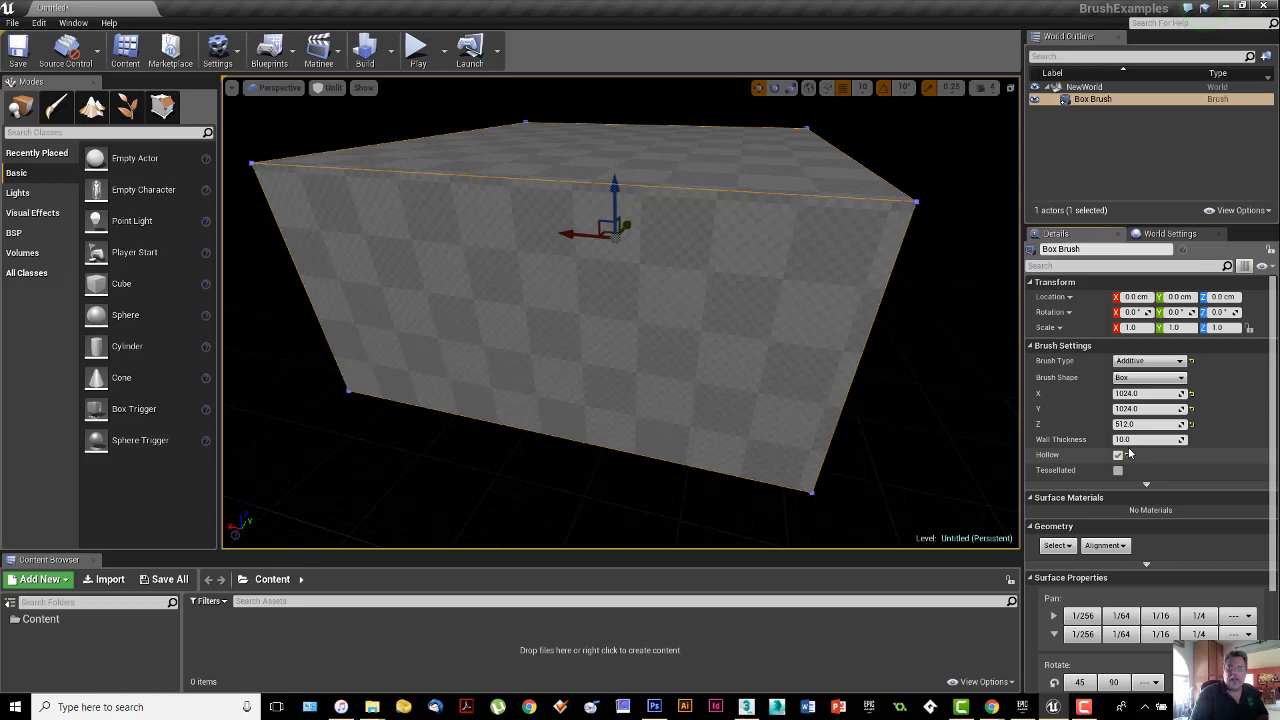
Examine the hollow box brush from inside and outside.
key(w)
mouse_move(688, 294)
right_down()
mouse_move(689, 332)
mouse_move(702, 284)
mouse_move(695, 316)
mouse_move(696, 290)
mouse_move(694, 314)
mouse_move(672, 278)
right_up()
key(w)
key(s)
key(s)
mouse_move(672, 278)
middle_down()
mouse_move(672, 312)
mouse_move(671, 278)
middle_up()
drag(686, 312, 700, 303)
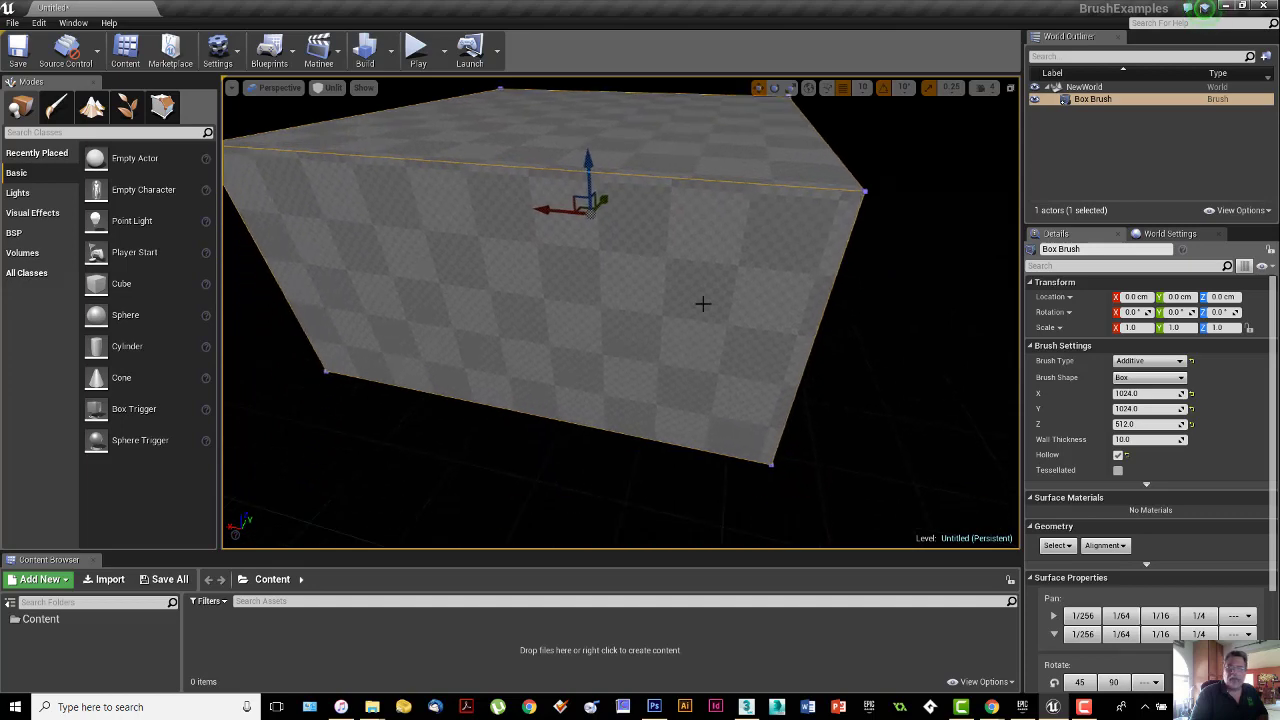
Set the hollow box brush's Wall Thickness to 12 and inspect the box from several sides.
click(1133, 440)
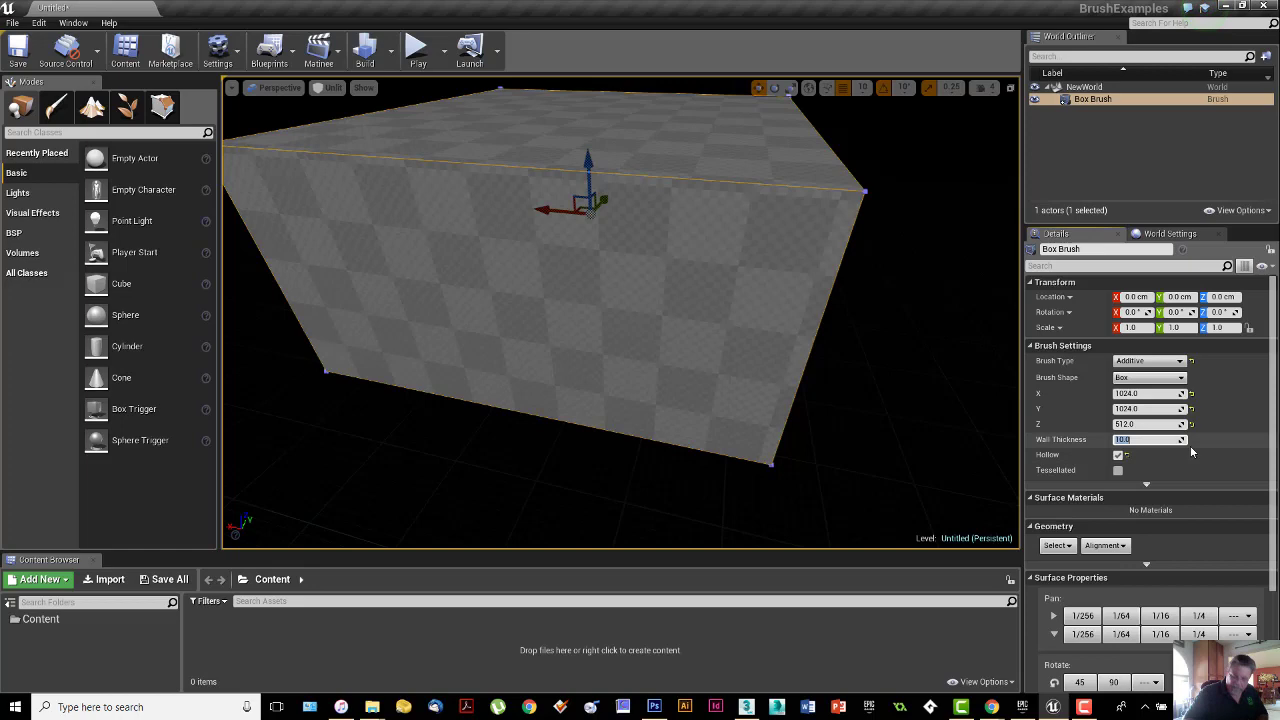
text(12)
key(Return)
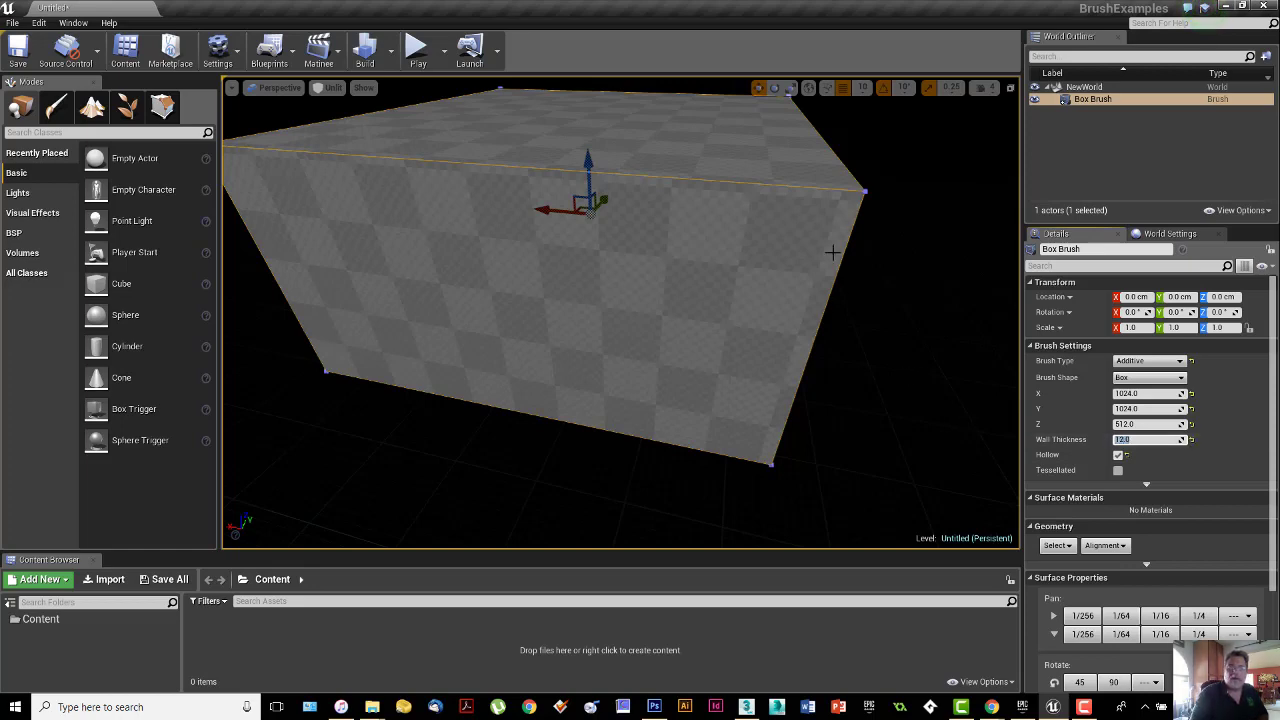
right_drag(838, 306, 778, 314)
drag(820, 266, 820, 272)
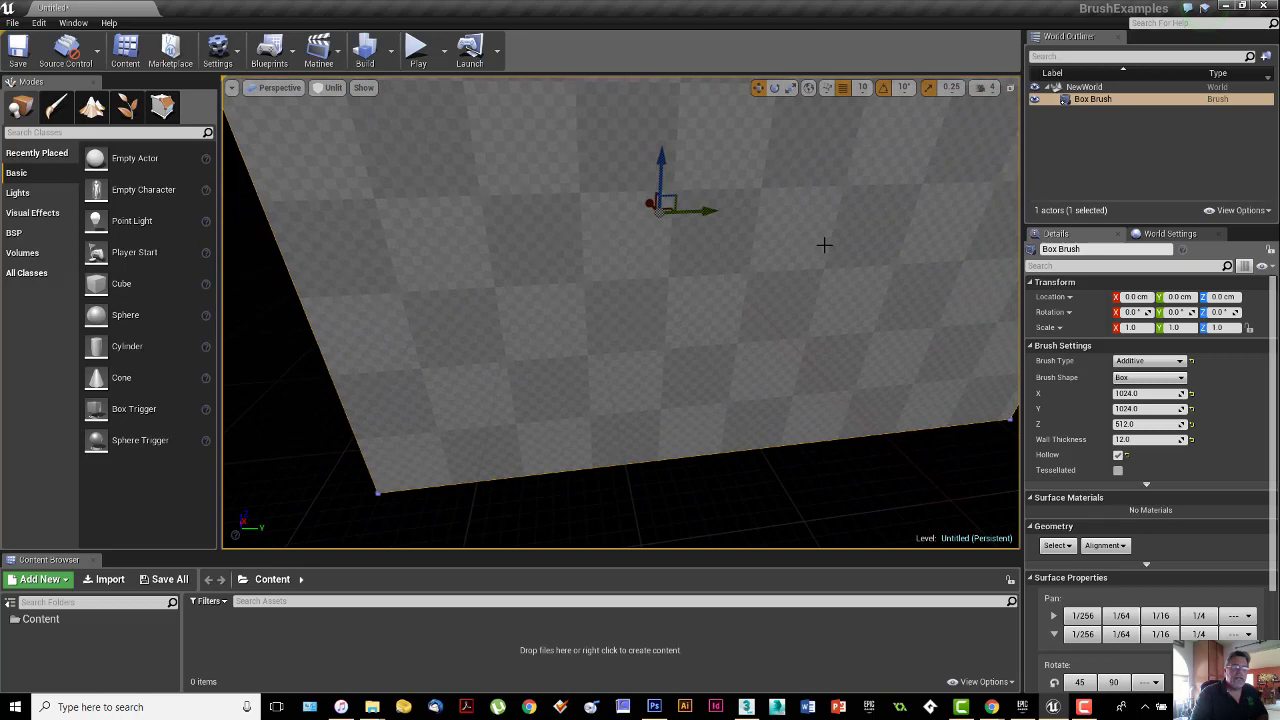
mouse_move(827, 259)
right_down()
mouse_move(842, 282)
mouse_move(840, 264)
mouse_move(840, 300)
mouse_move(840, 274)
right_up()
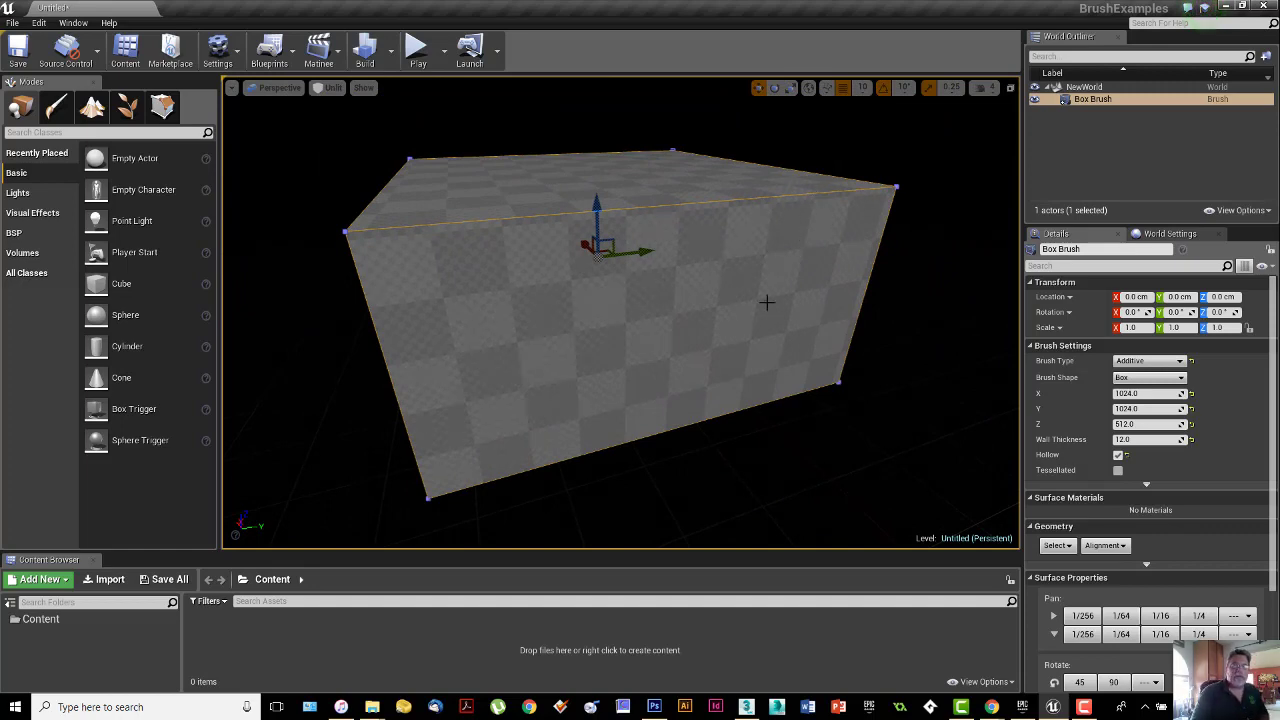
mouse_move(767, 302)
right_down()
mouse_move(764, 352)
mouse_move(744, 354)
mouse_move(760, 289)
mouse_move(760, 313)
right_up()
drag(760, 313, 797, 368)
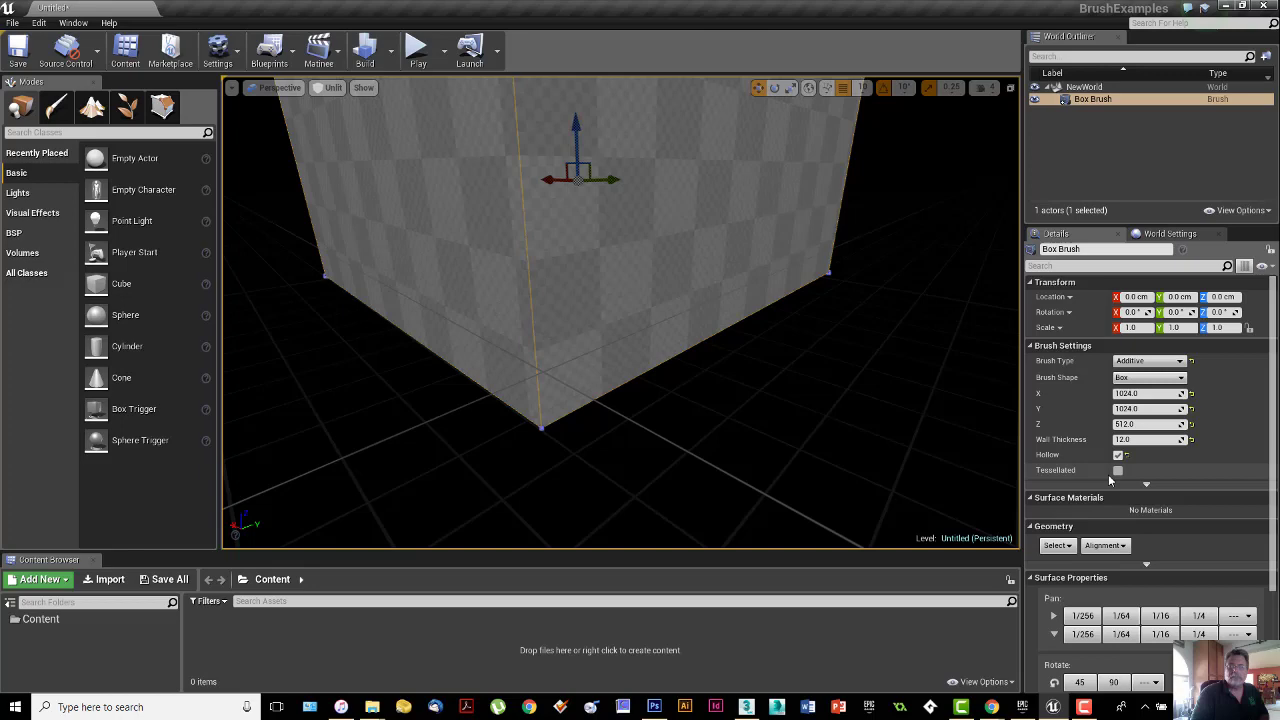
Disable Hollow on the box brush, change its Brush Type to Subtractive, and inspect it in the viewport.
click(1117, 455)
click(1150, 361)
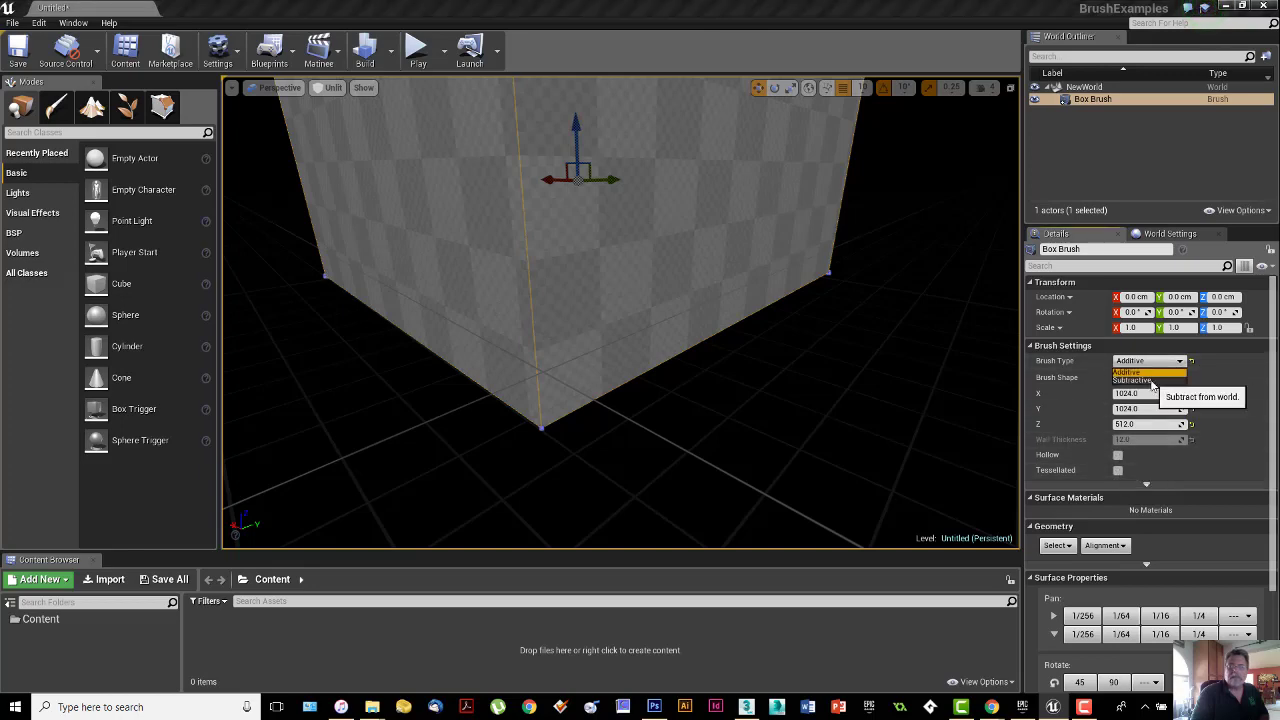
click(1140, 380)
right_drag(752, 366, 690, 322)
drag(690, 322, 718, 372)
mouse_move(751, 366)
right_down()
mouse_move(758, 398)
mouse_move(760, 344)
mouse_move(760, 389)
right_up()
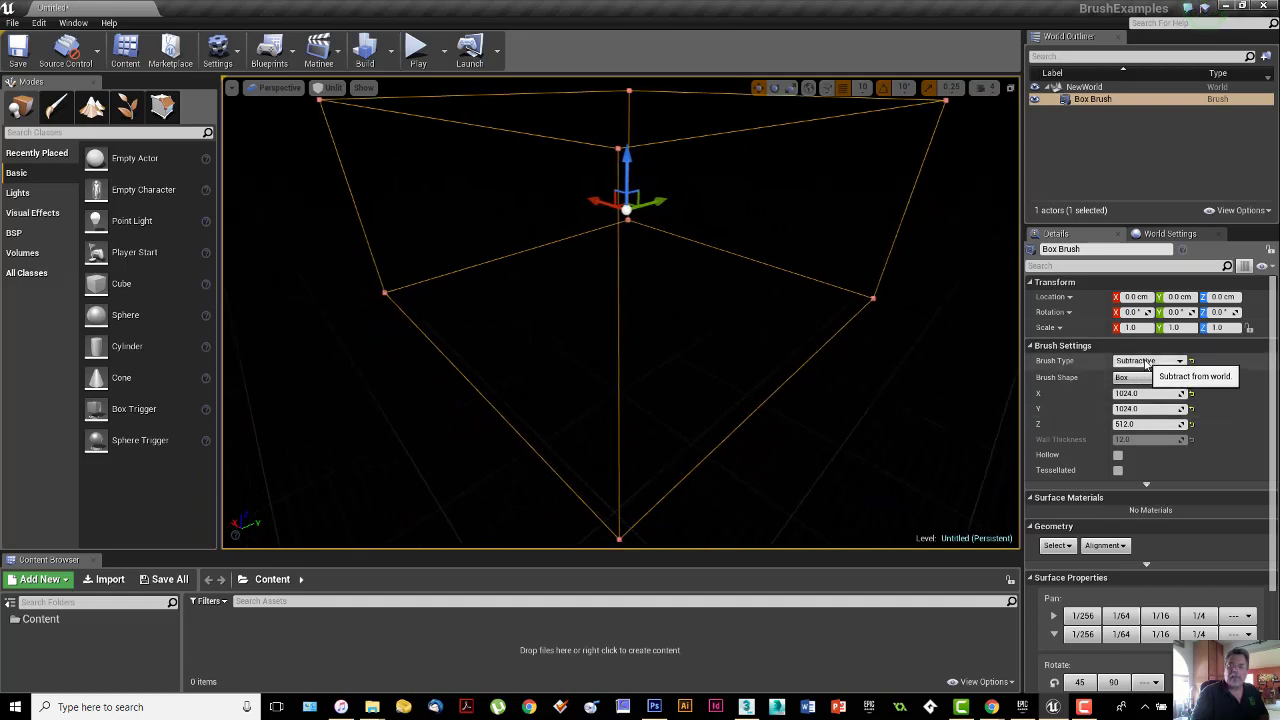
Restore the box brush's Brush Type to Additive, re-enable Hollow, and look over the box from outside.
click(1146, 362)
click(1140, 376)
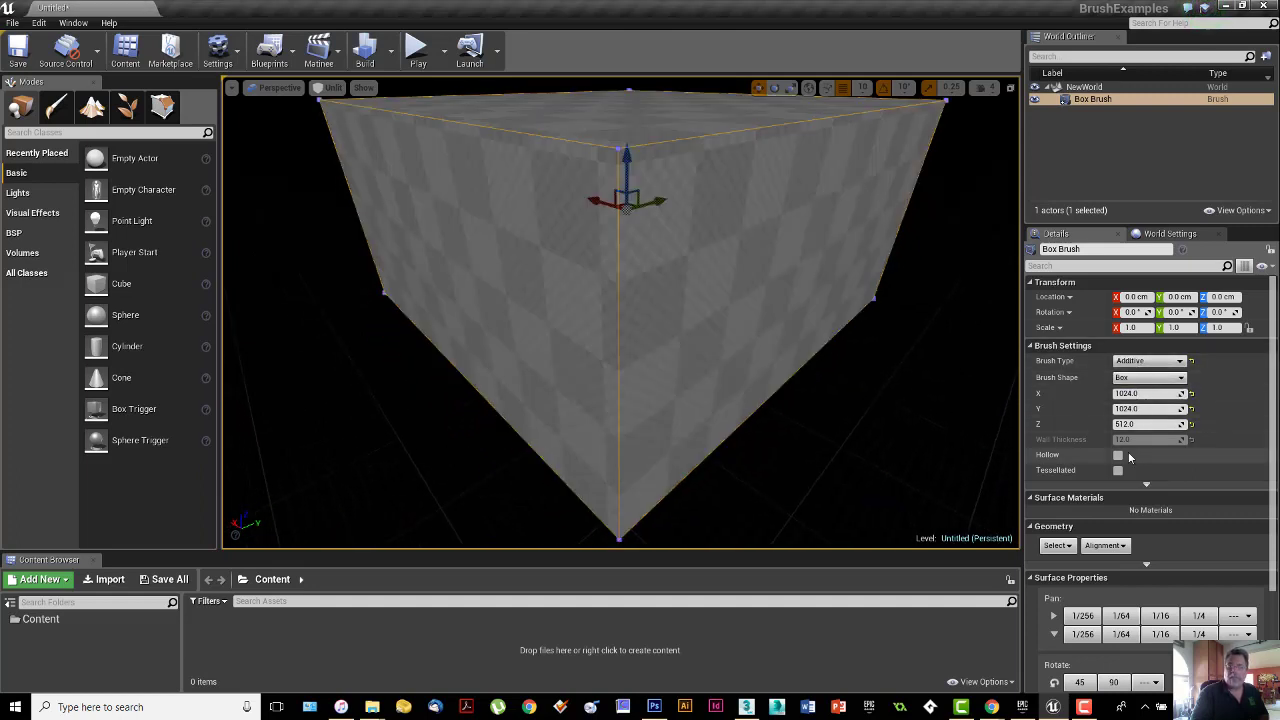
click(1118, 456)
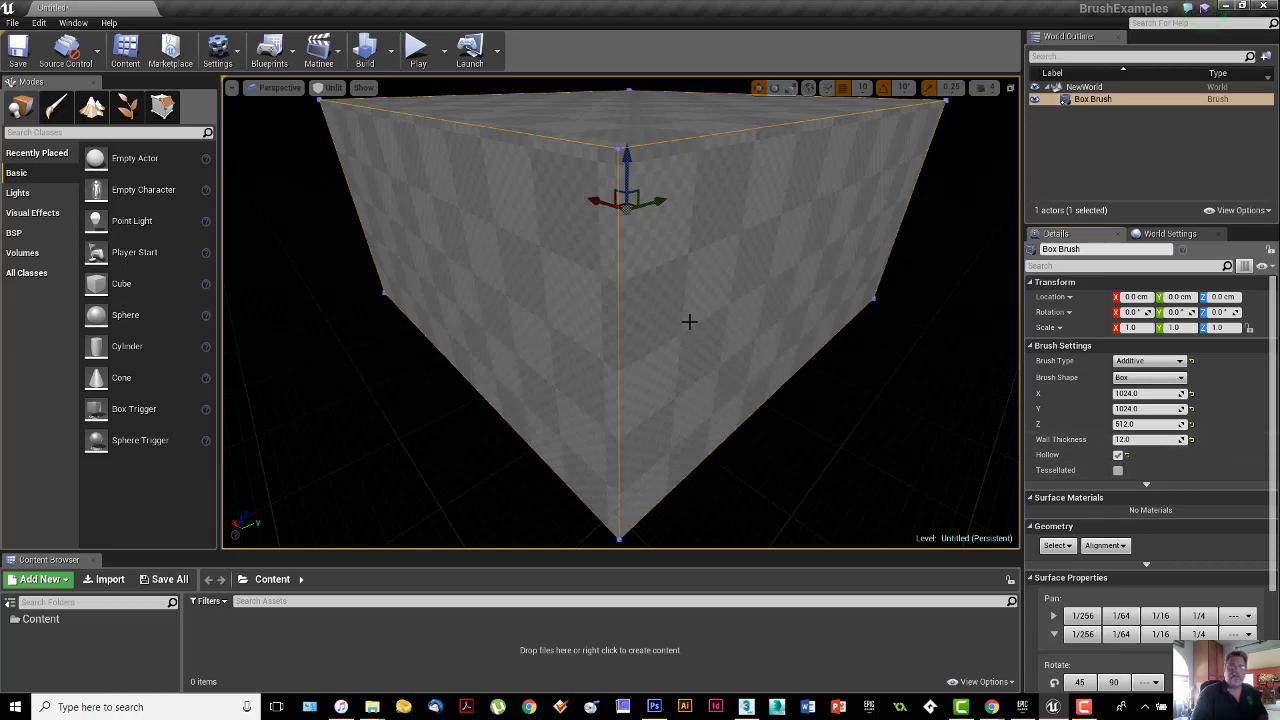
right_drag(690, 322, 752, 326)
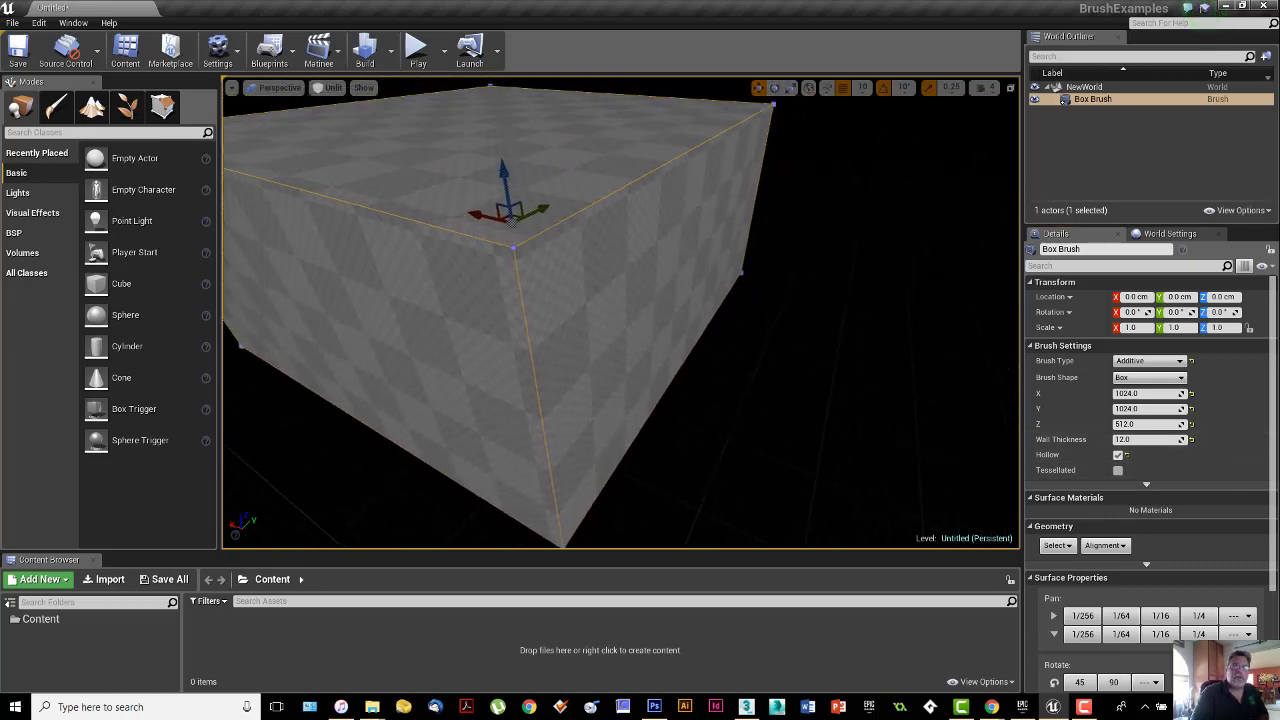
drag(565, 348, 556, 372)
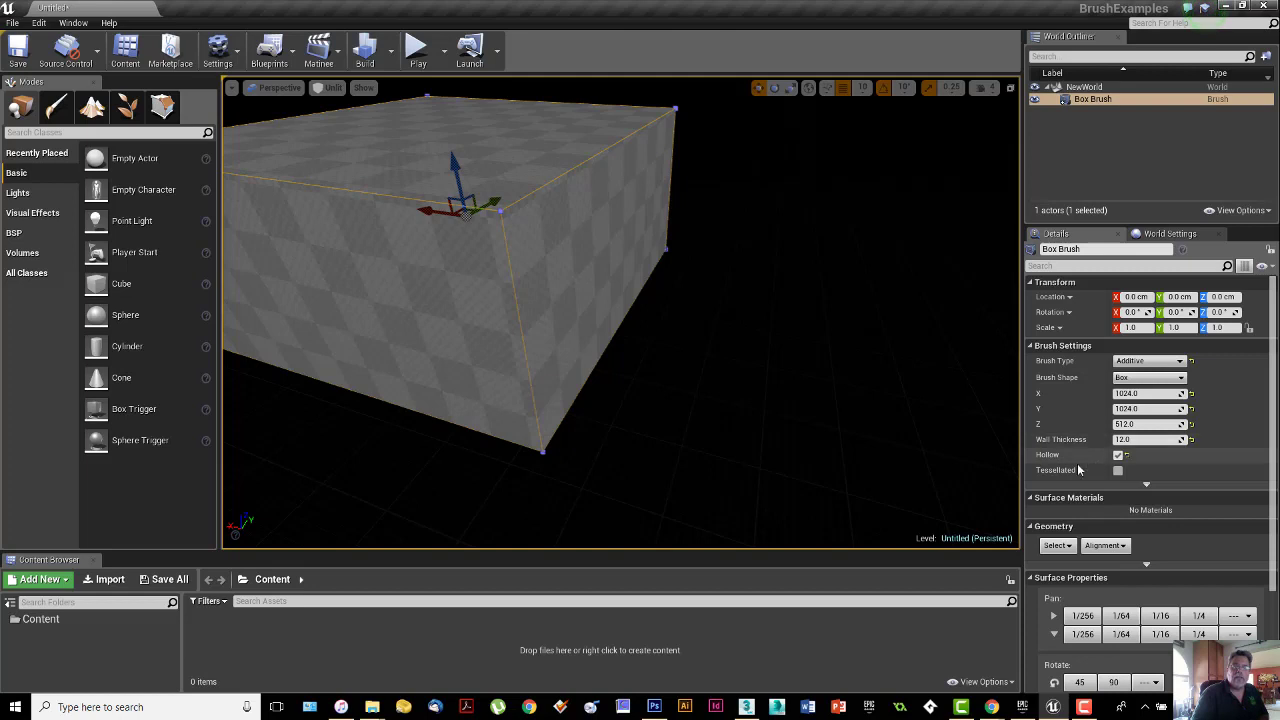
right_drag(630, 326, 580, 320)
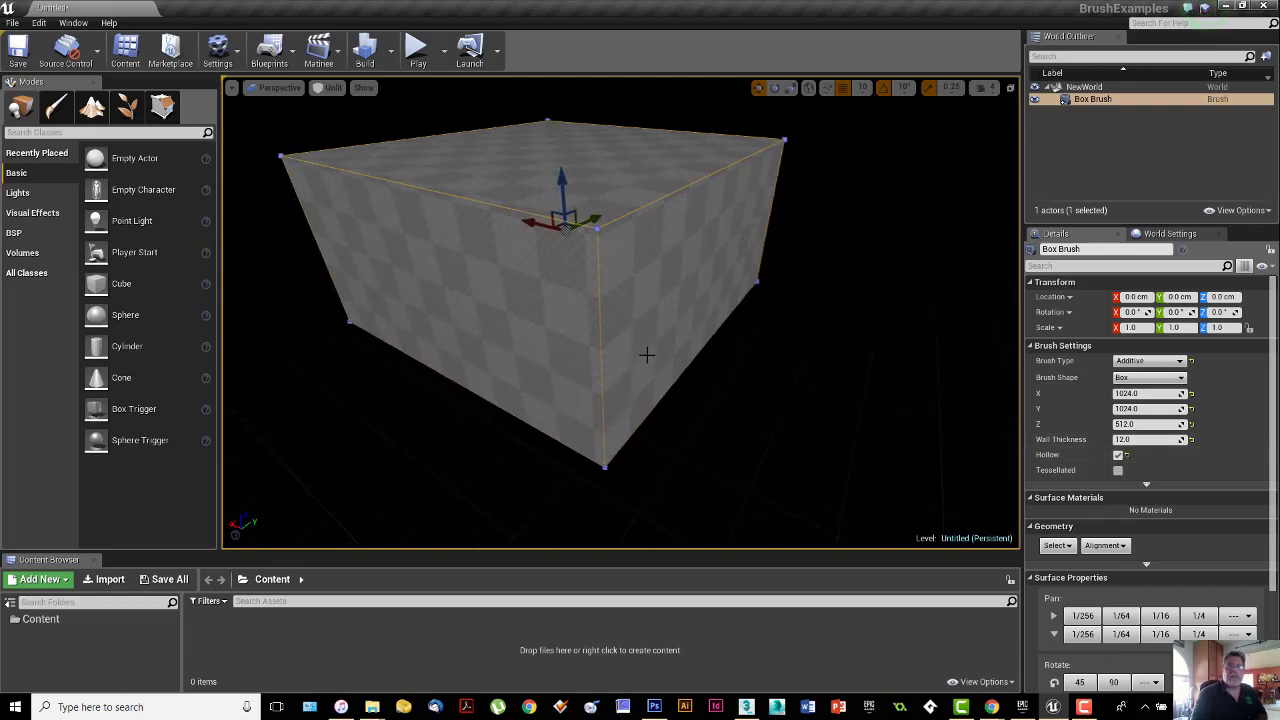
drag(646, 354, 644, 354)
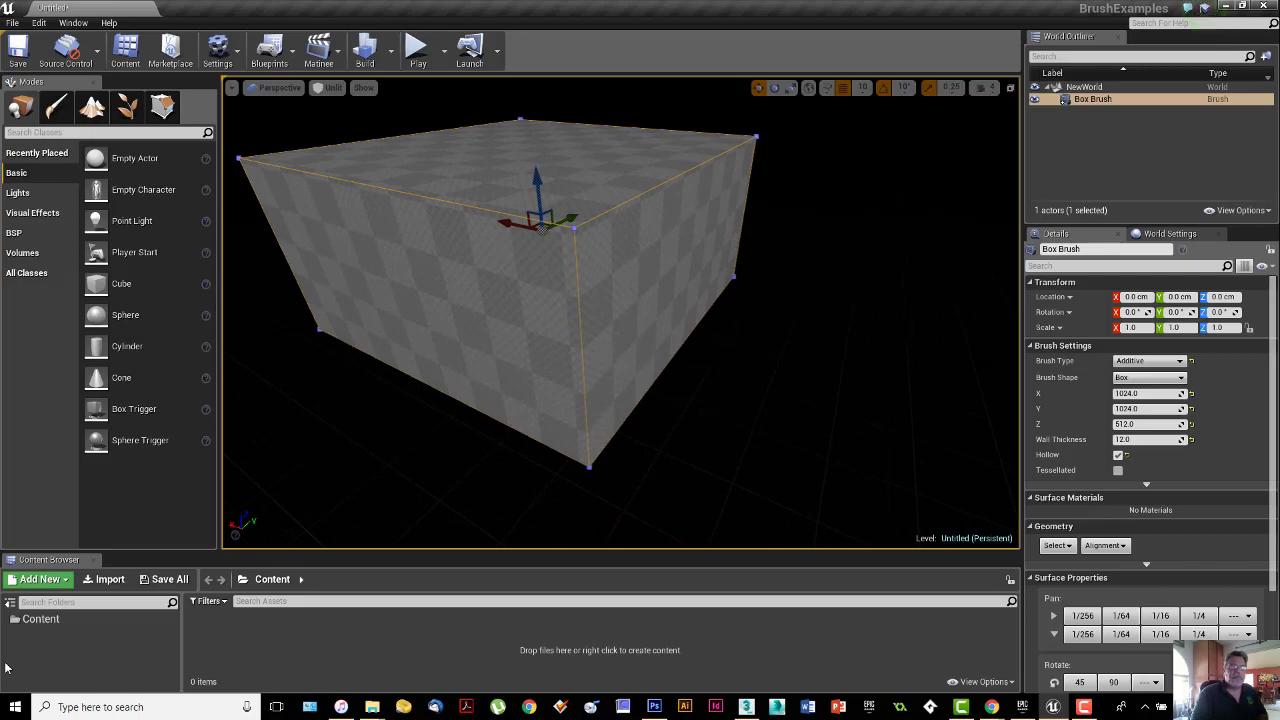